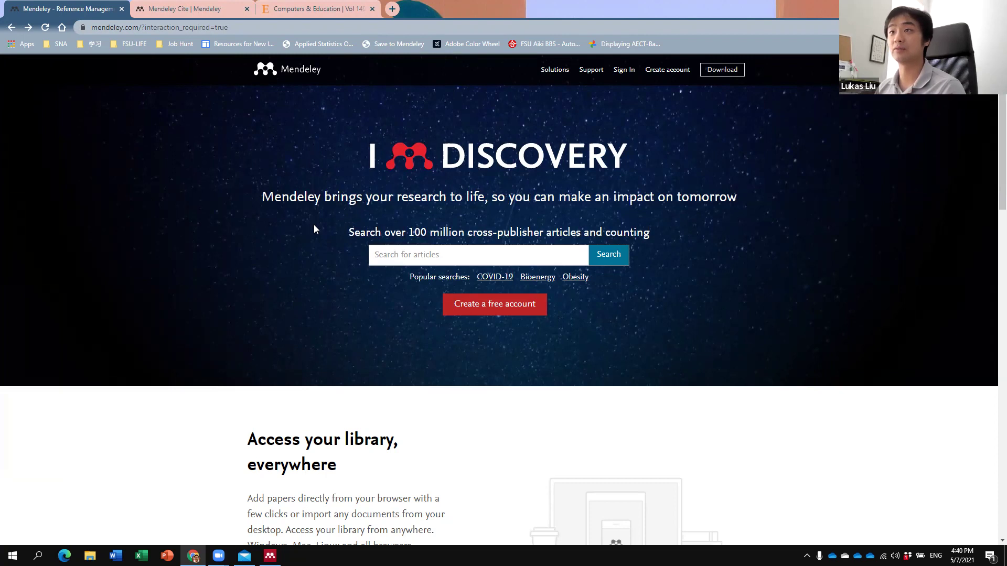
Step: Open the Solutions page on the Mendeley website and switch to Mendeley Desktop
left_click(565, 78)
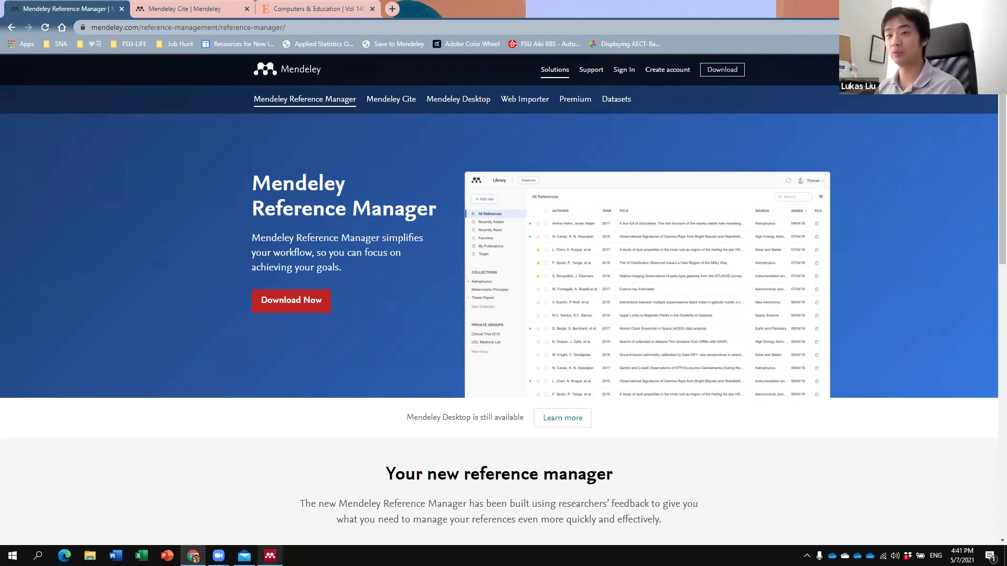
mouse_move(270, 557)
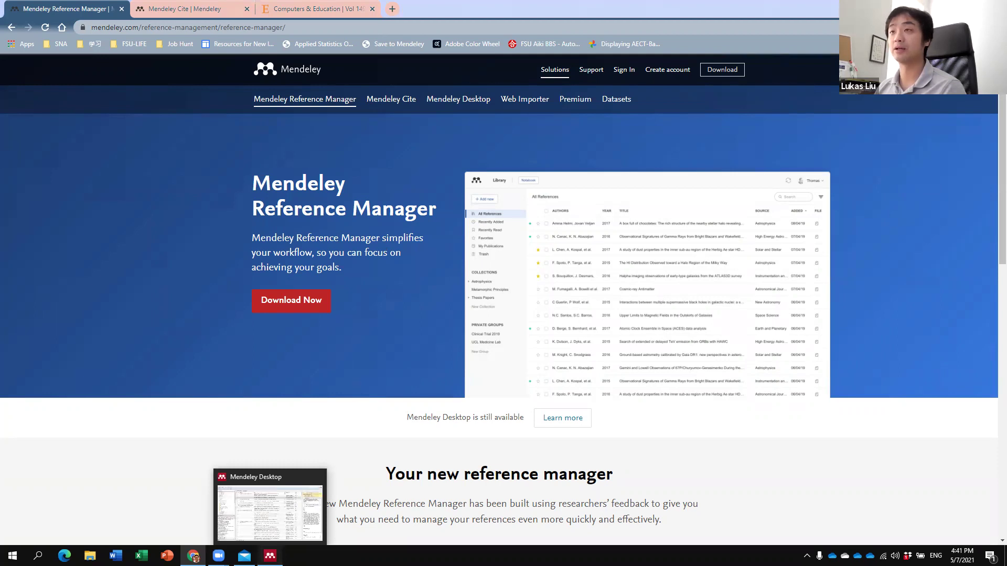
left_click(322, 498)
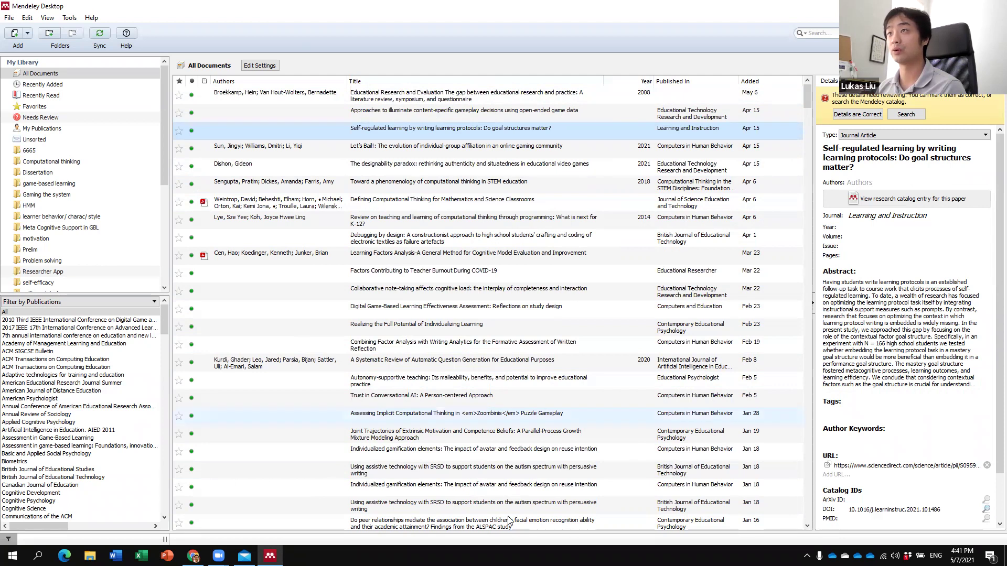
Step: Look through the All Documents list, the library folders and the available document filter categories
scroll(468, 388, "down", 15)
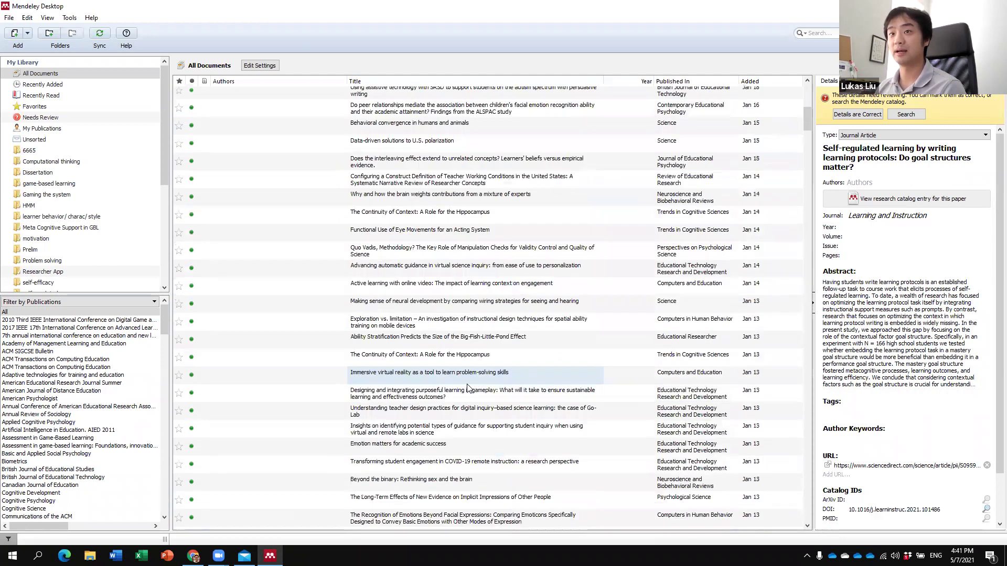
scroll(263, 104, "down", 10)
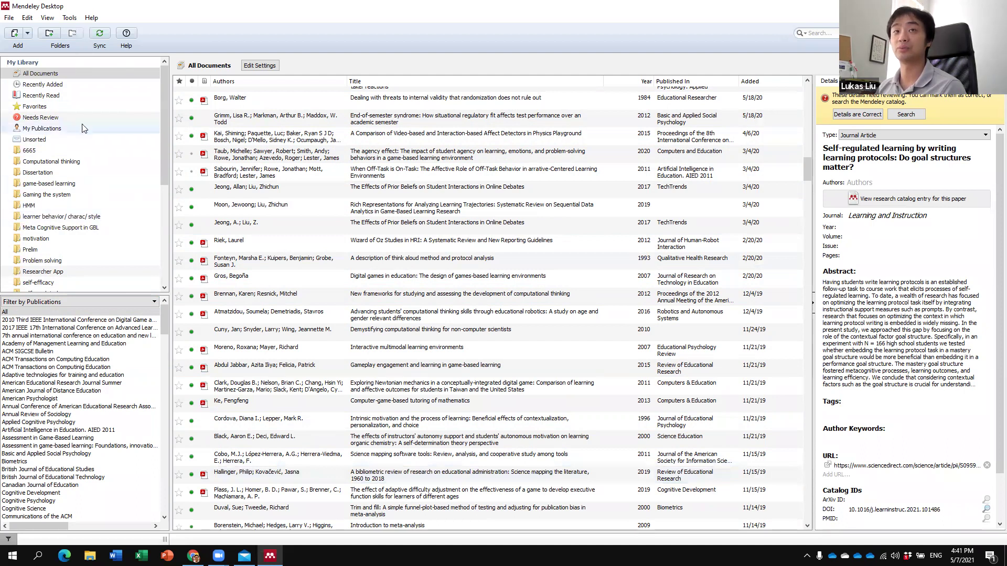
scroll(60, 178, "down", 2)
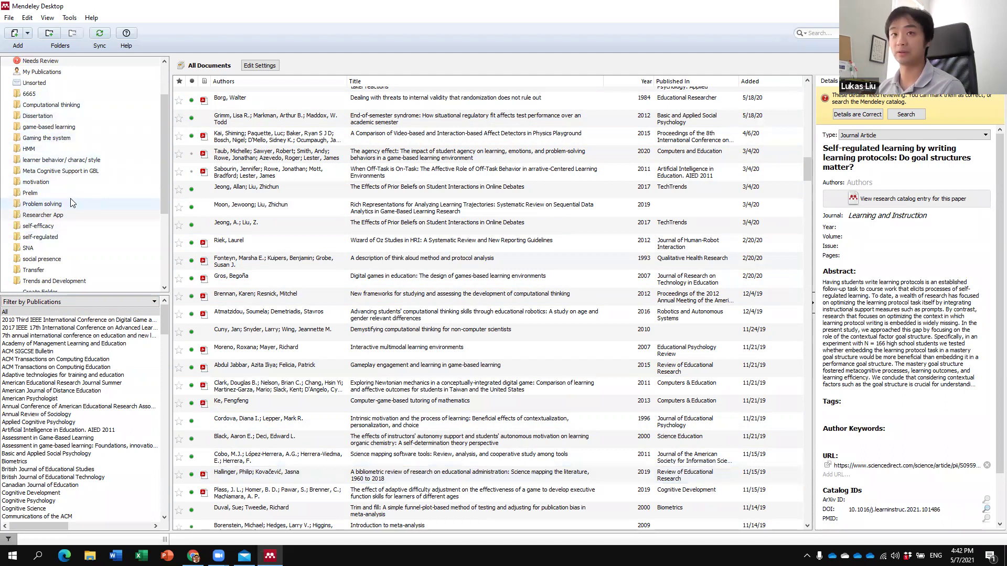
left_click(136, 303)
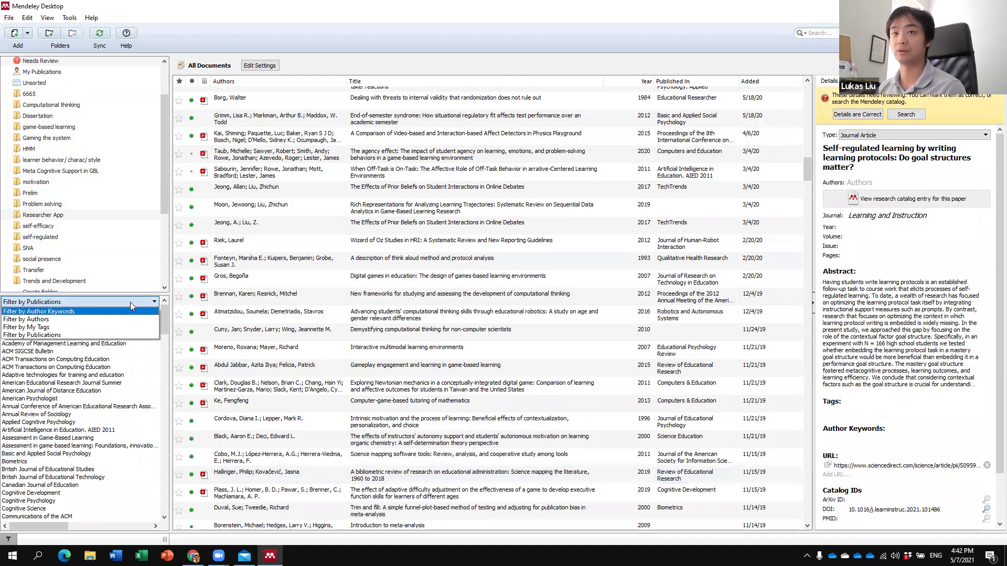
left_click(131, 306)
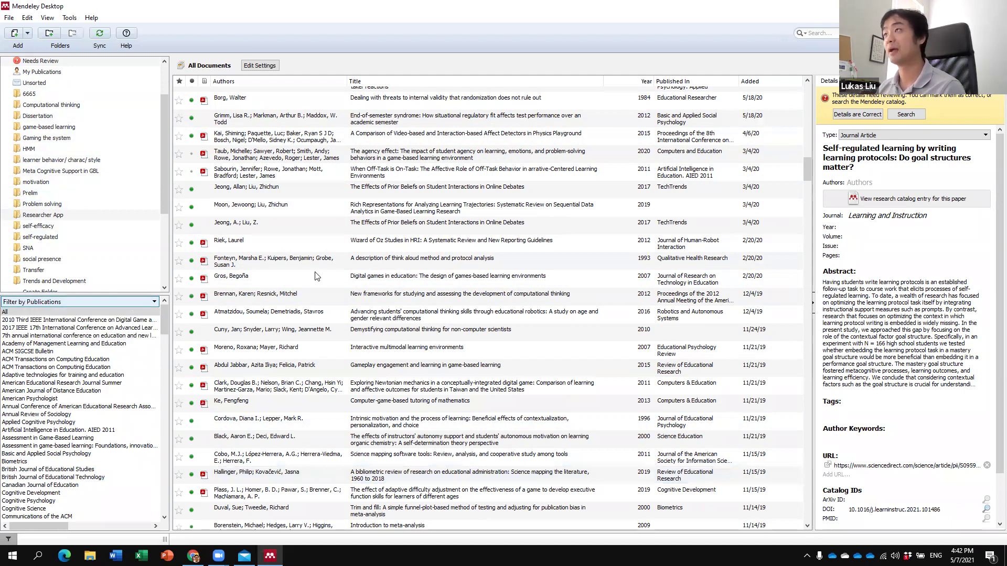
Step: Widen the document details area and examine the bibliographic details of "Interactive multimodal learning environments"
left_click_drag(797, 322, 764, 322)
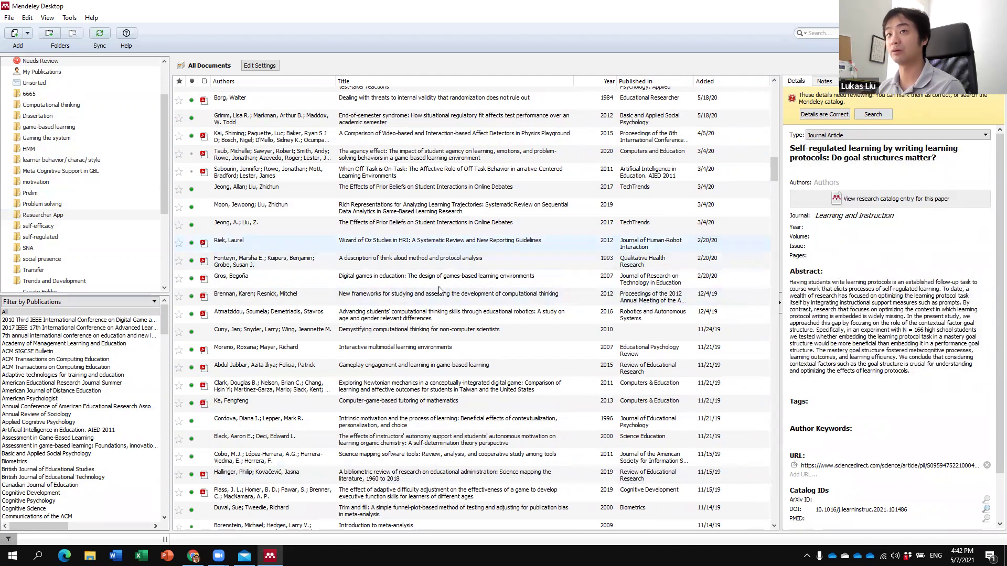
left_click(434, 350)
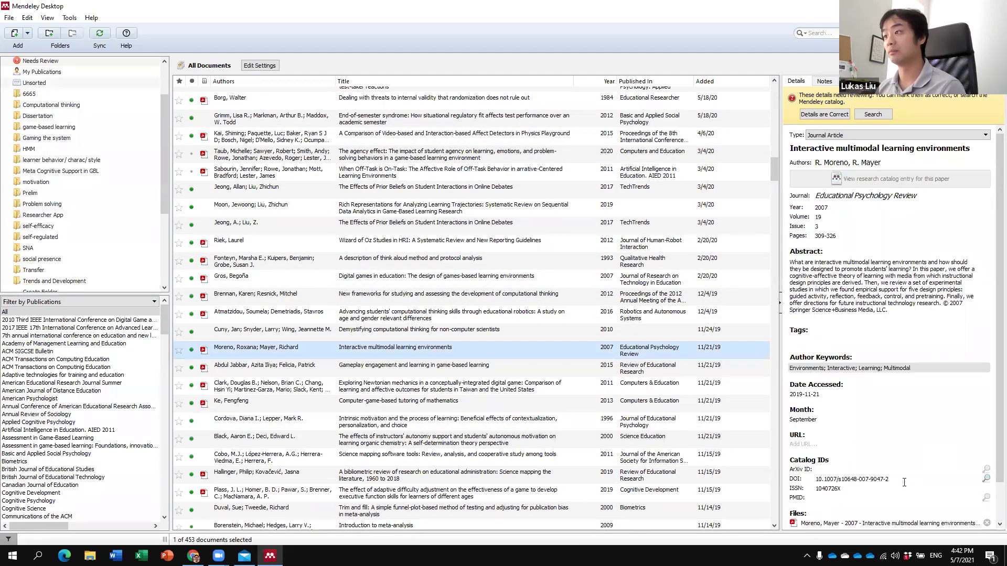
left_click(849, 162)
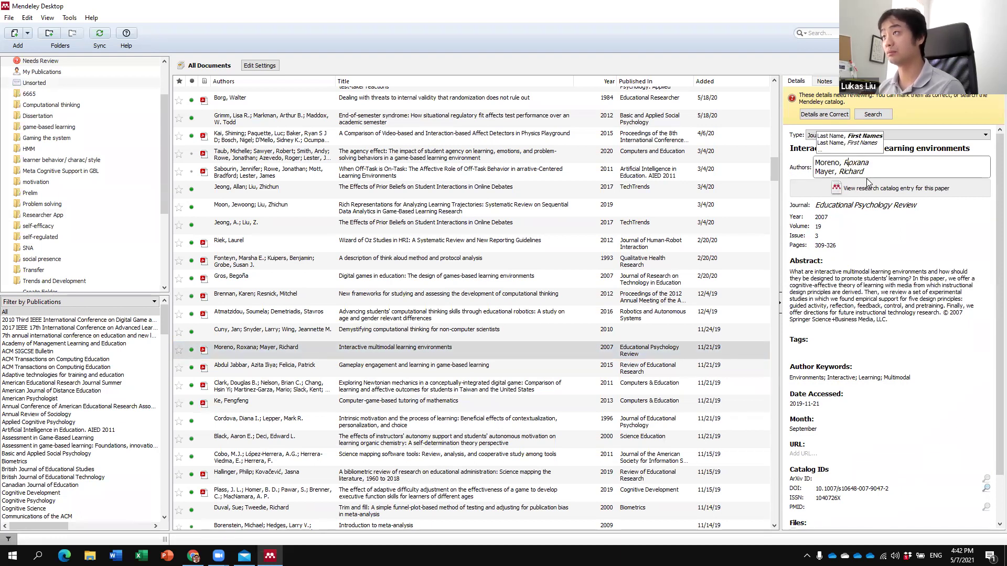
left_click(891, 286)
scroll(891, 303, "down", 1)
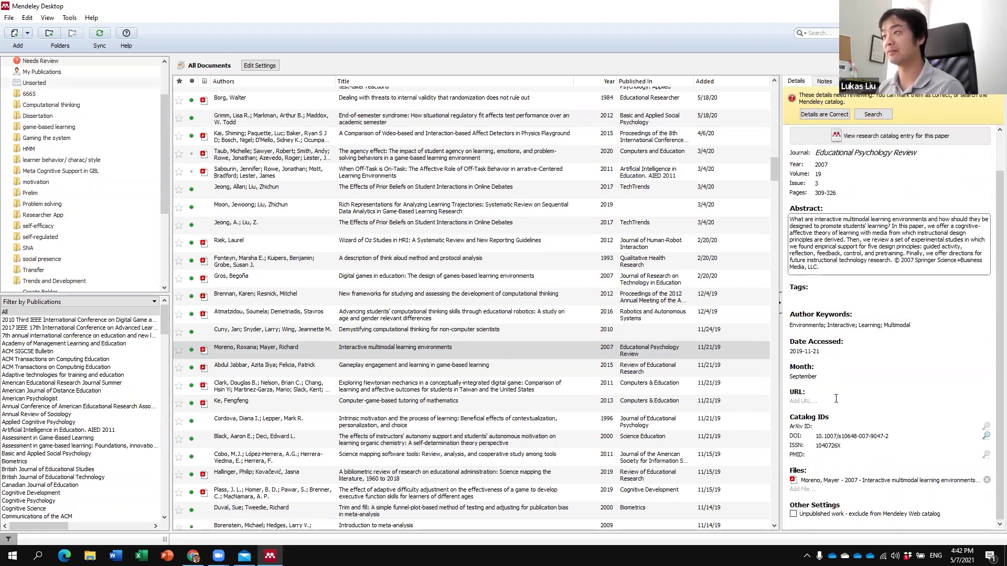
scroll(839, 393, "up", 1)
left_click(421, 348)
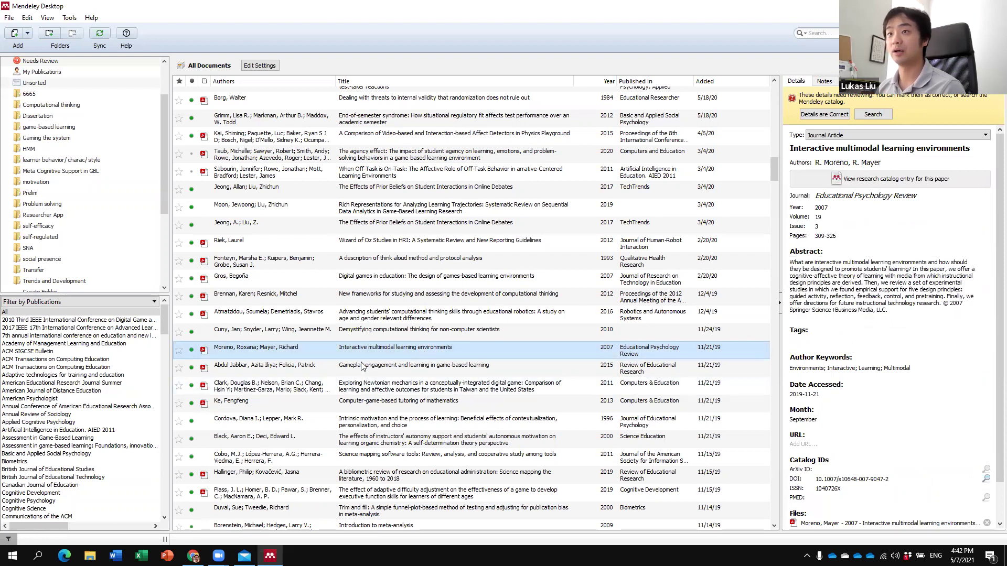
Step: Open the PDF attached to "Interactive multimodal learning environments" and view its first page at a smaller zoom
left_click(205, 350)
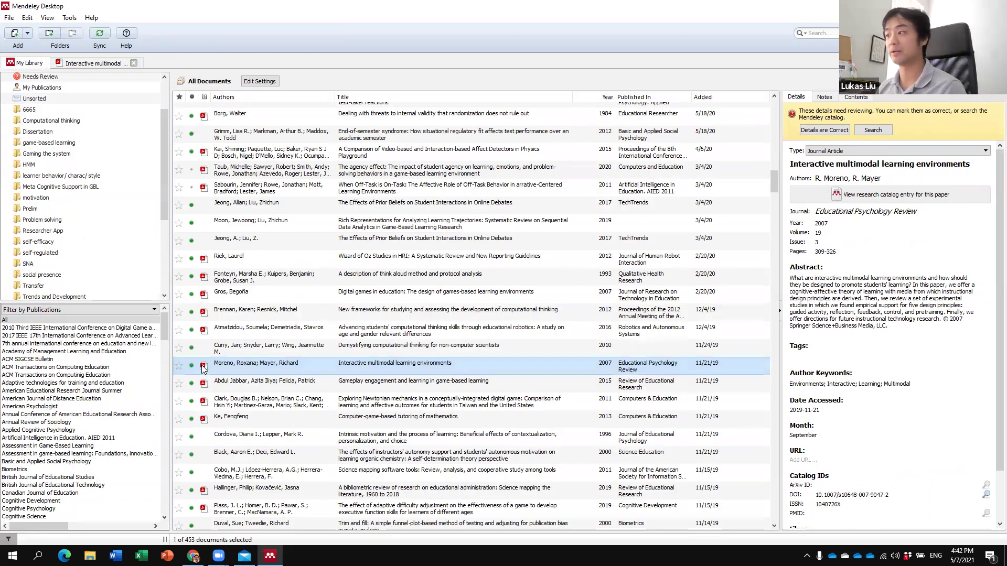
left_click(66, 62)
scroll(324, 327, "down", 10)
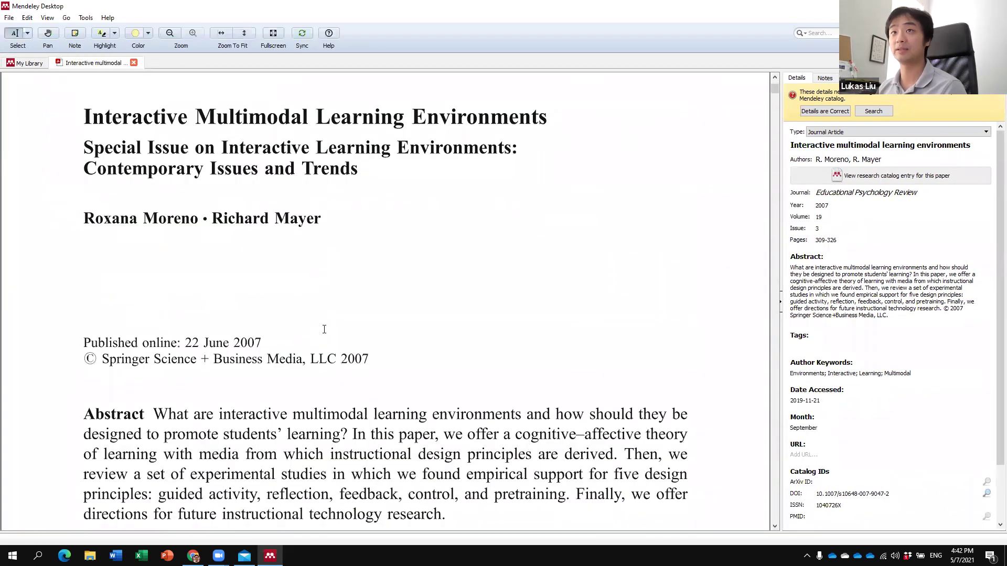
scroll(324, 329, "up", 5)
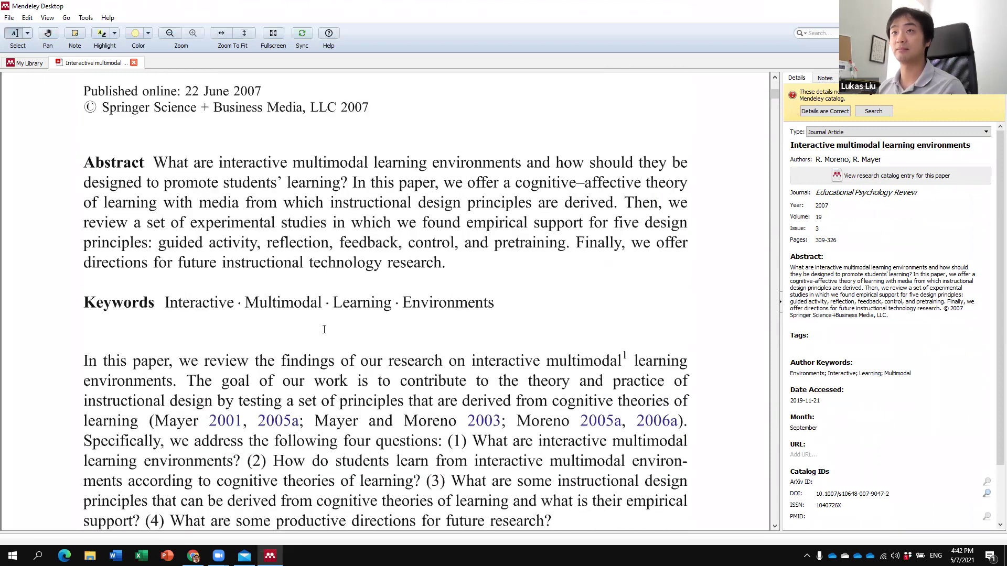
scroll(324, 329, "down", 2, "ctrl")
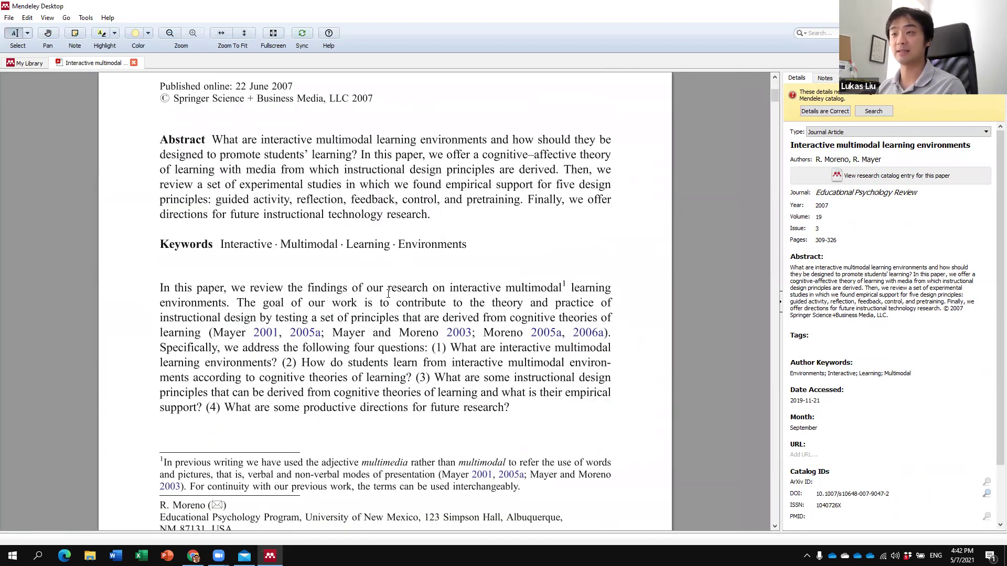
Step: On page 2, highlight the sentence from "We define multimodal learning environments" through "verbal and non-verbal"
scroll(388, 293, "down", 11)
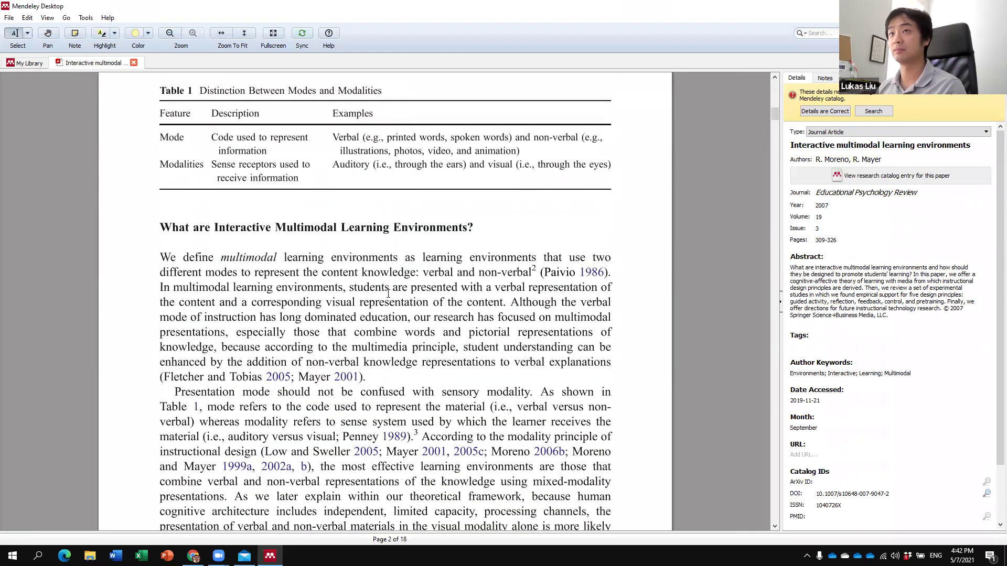
left_click_drag(161, 258, 531, 273)
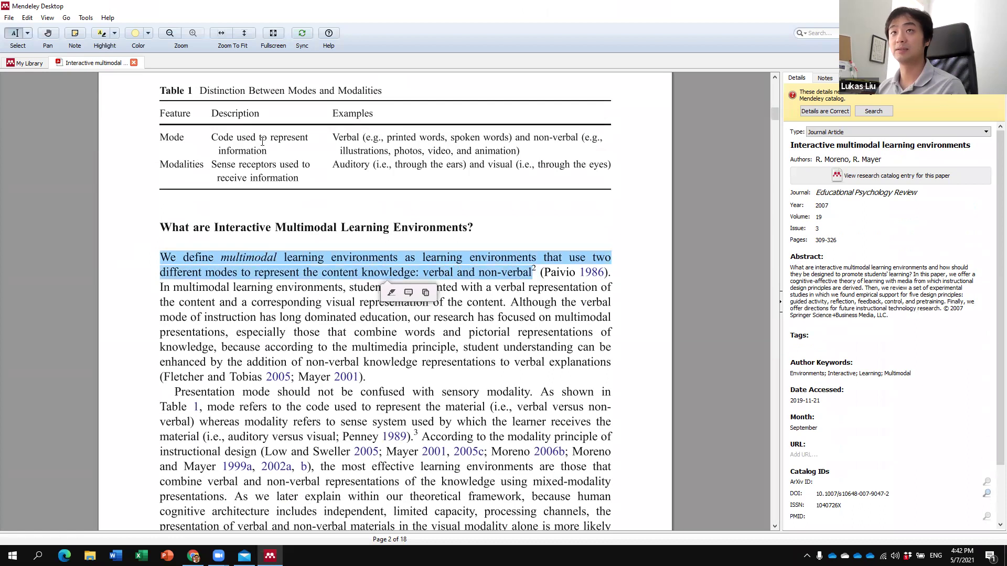
left_click(391, 293)
Step: Add a note reading "test note." beside the heading "What are Interactive Multimodal Learning Environments?"
right_click(505, 228)
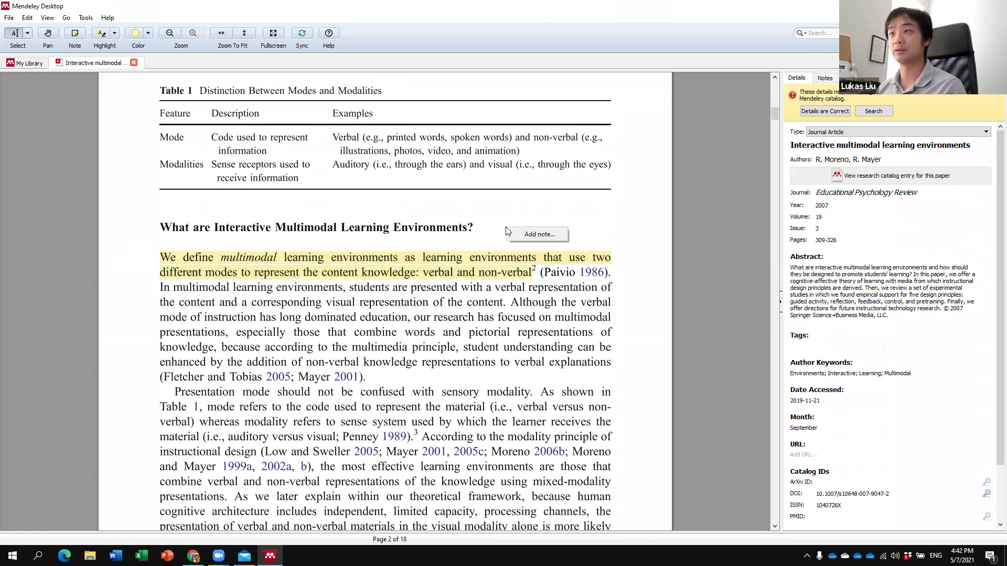
left_click(527, 236)
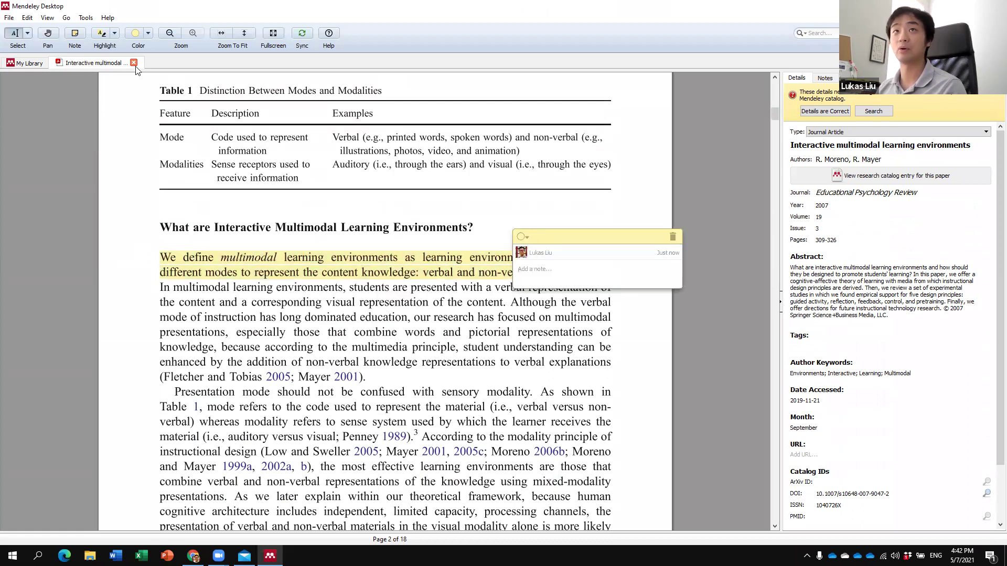
left_click_drag(562, 237, 667, 218)
type("test note.")
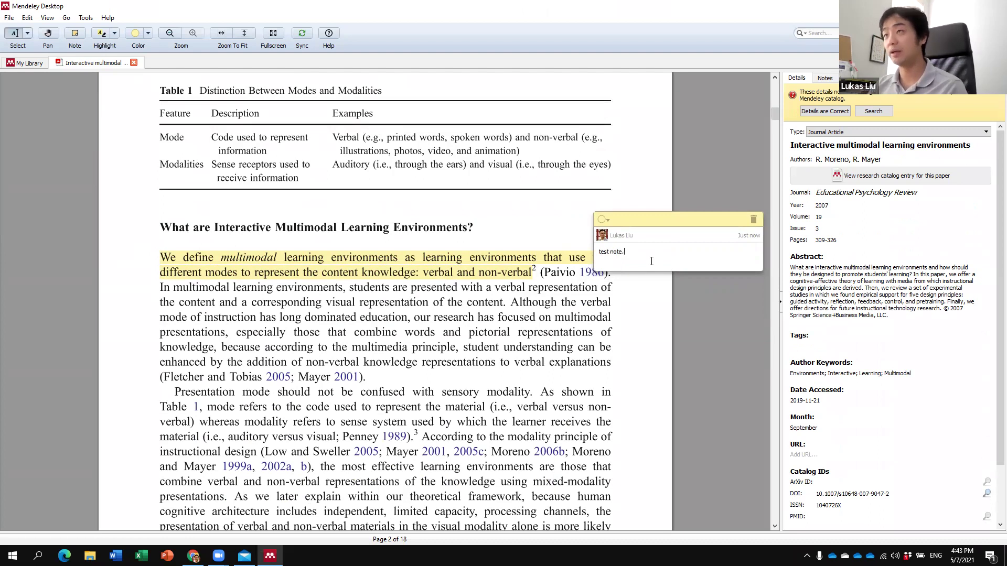
left_click(636, 330)
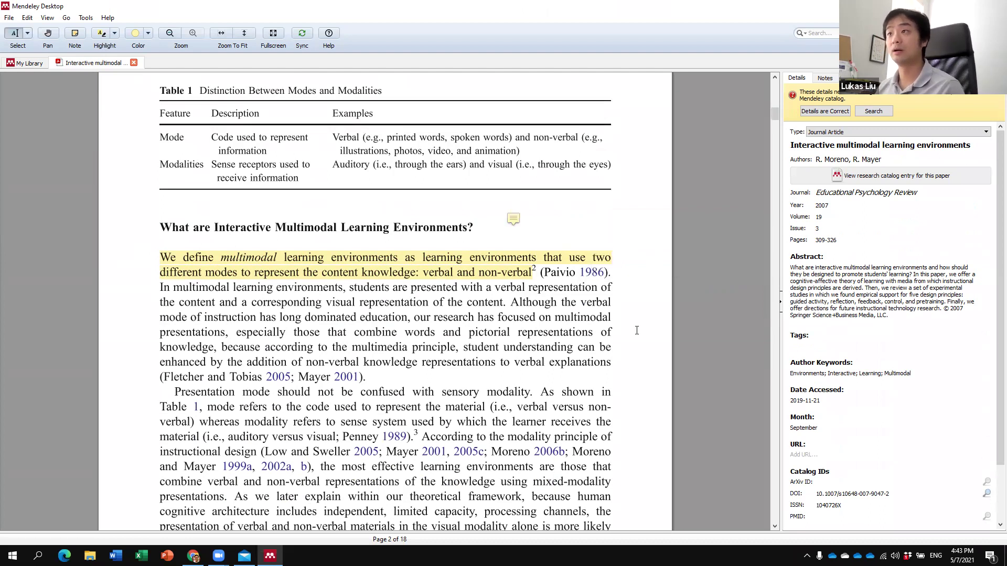
left_click(148, 34)
left_click(224, 58)
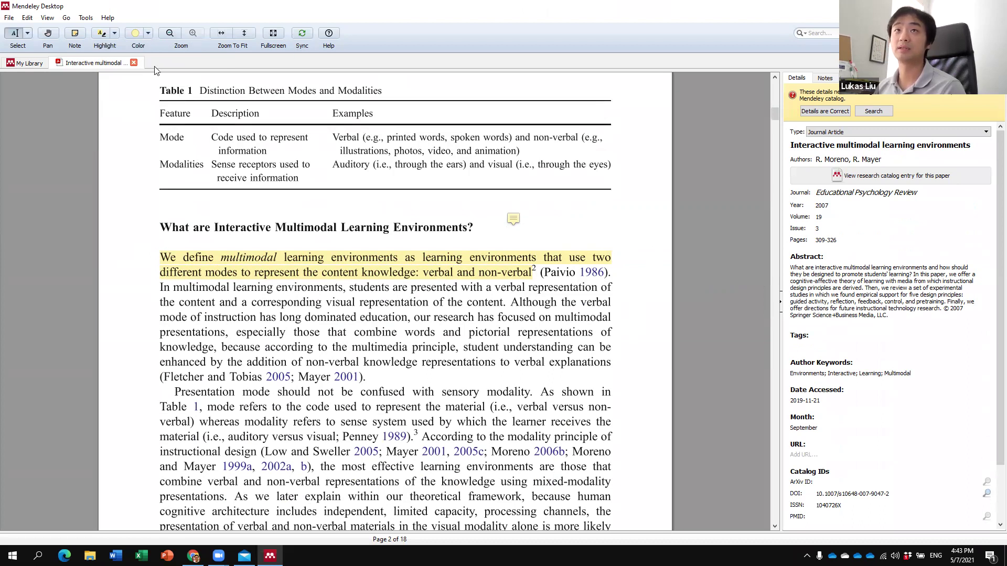
scroll(300, 305, "down", 15)
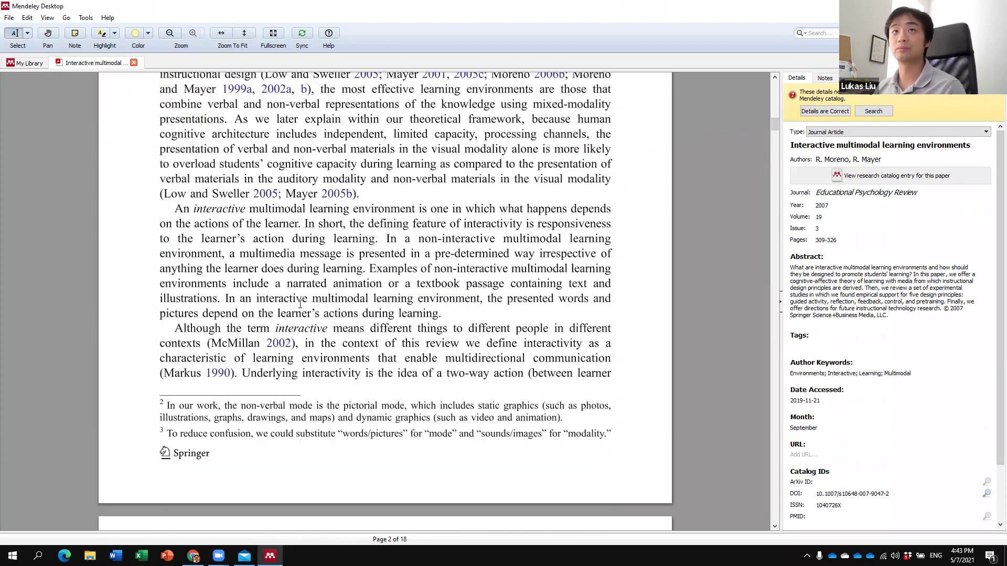
scroll(300, 305, "down", 4)
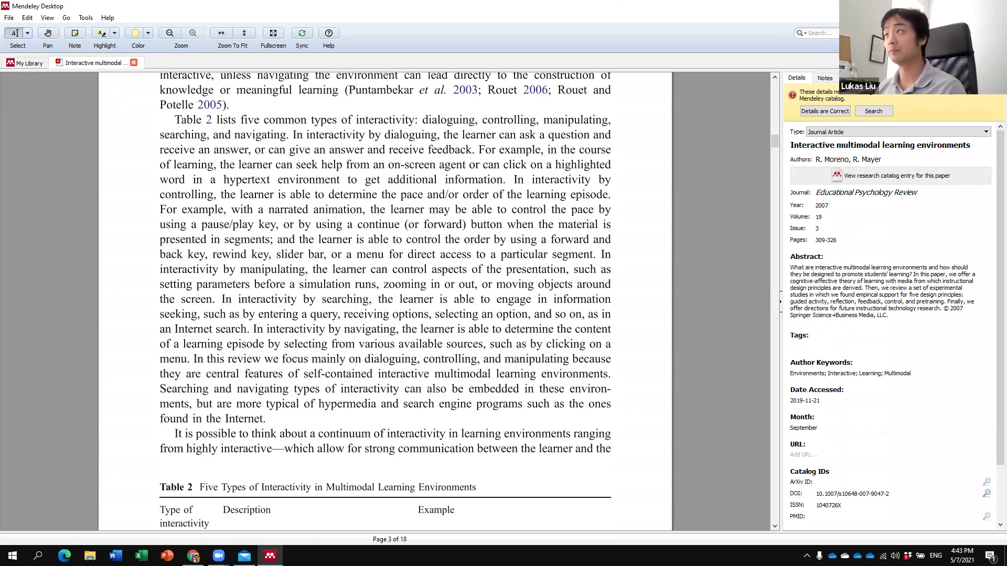
Step: Review the article's general notes and private annotations, and return to the library's document list
left_click(825, 77)
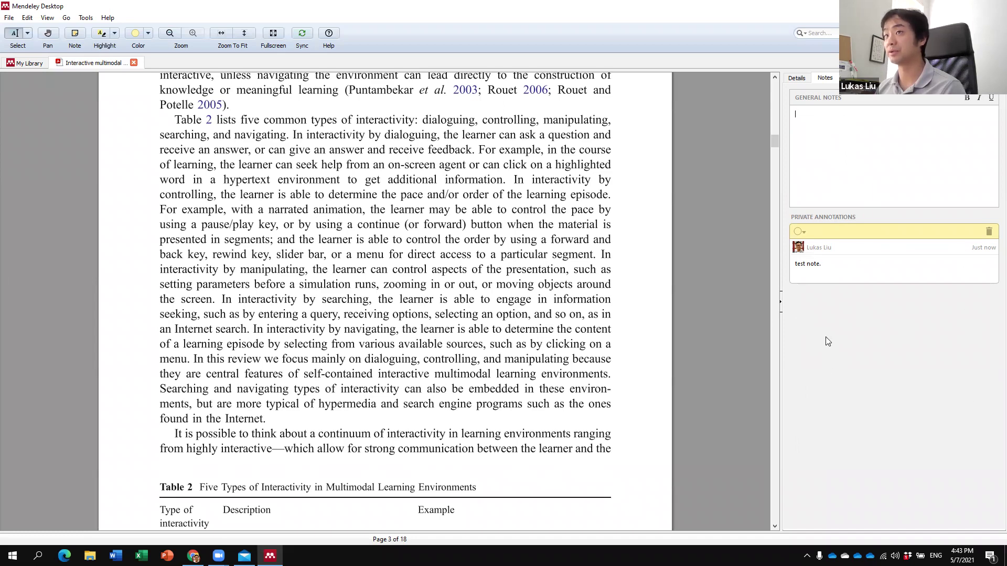
scroll(558, 318, "up", 10)
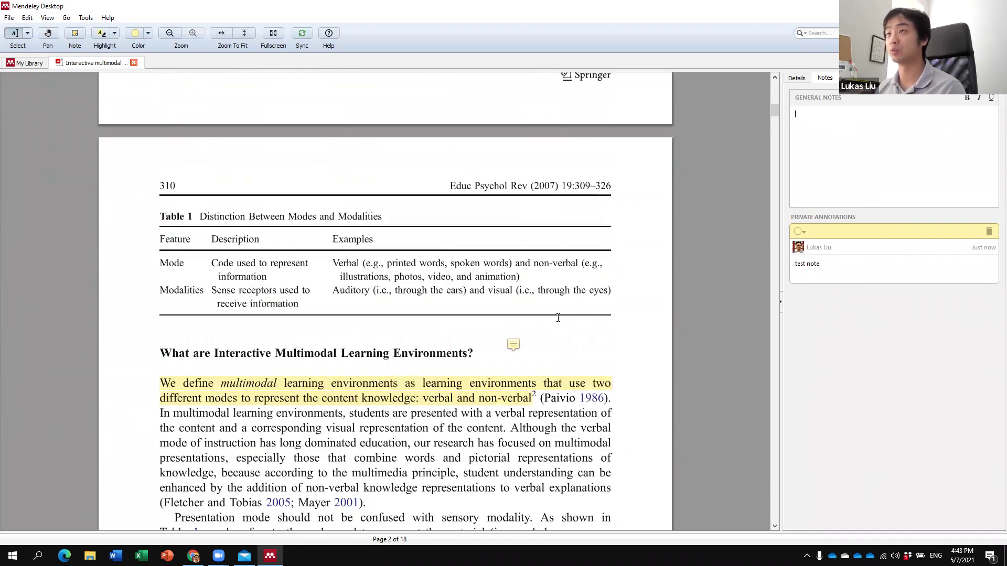
scroll(558, 318, "up", 1)
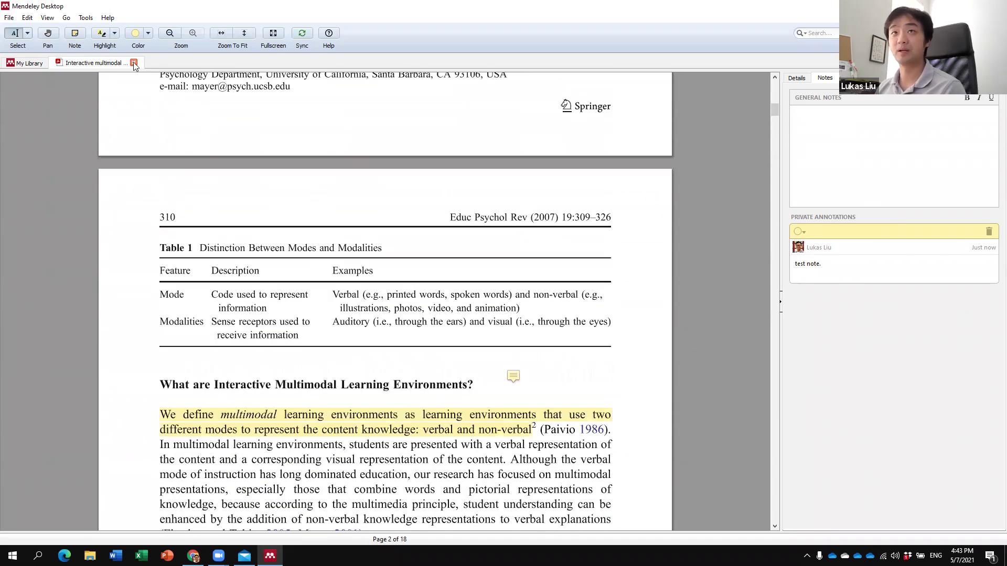
left_click(15, 64)
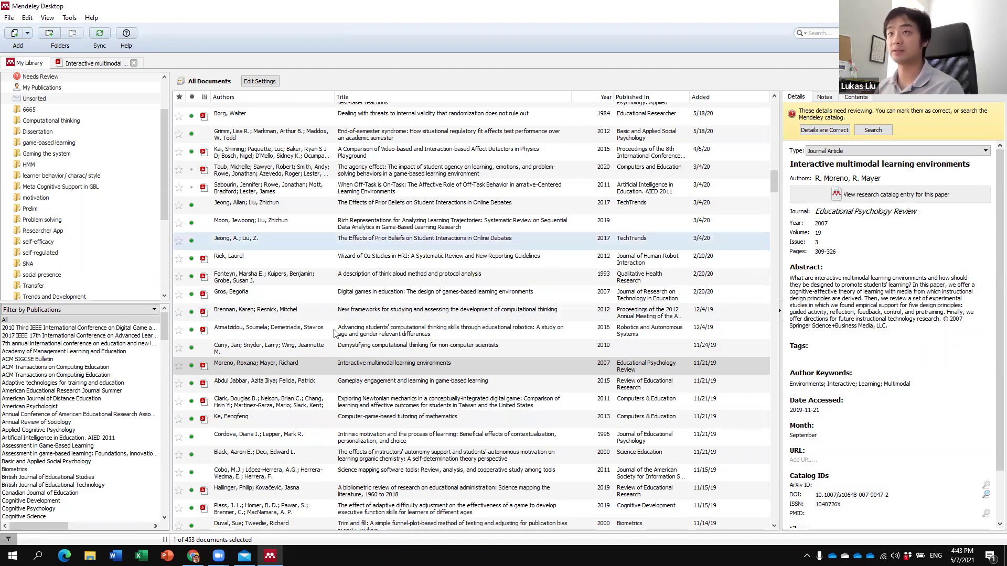
Step: Switch to Chrome, look over the Computers & Education Volume 149 issue page, and bring up the Mendeley Cite page
left_click(193, 556)
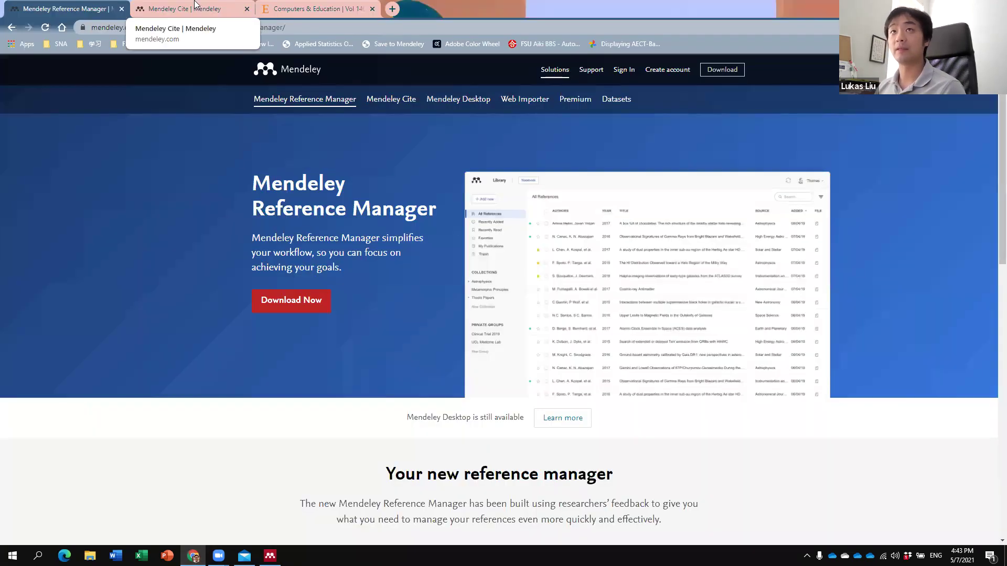
left_click(287, 9)
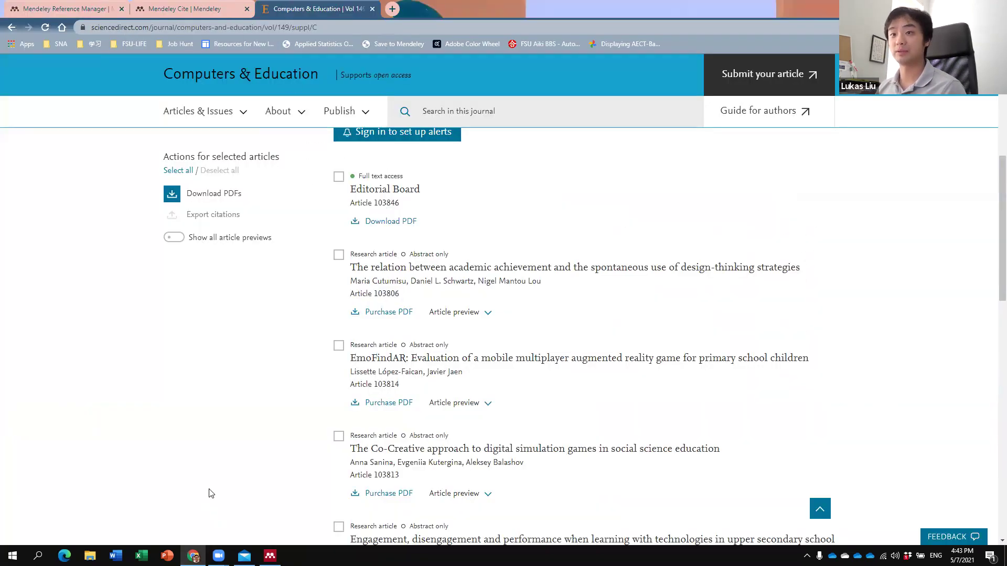
scroll(210, 491, "up", 1)
scroll(209, 491, "up", 4)
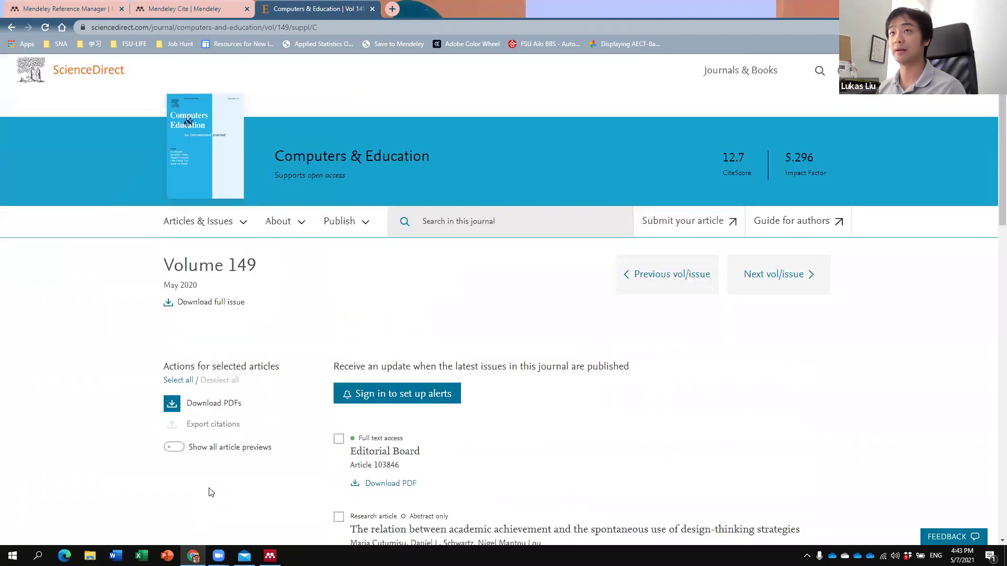
scroll(209, 492, "down", 2)
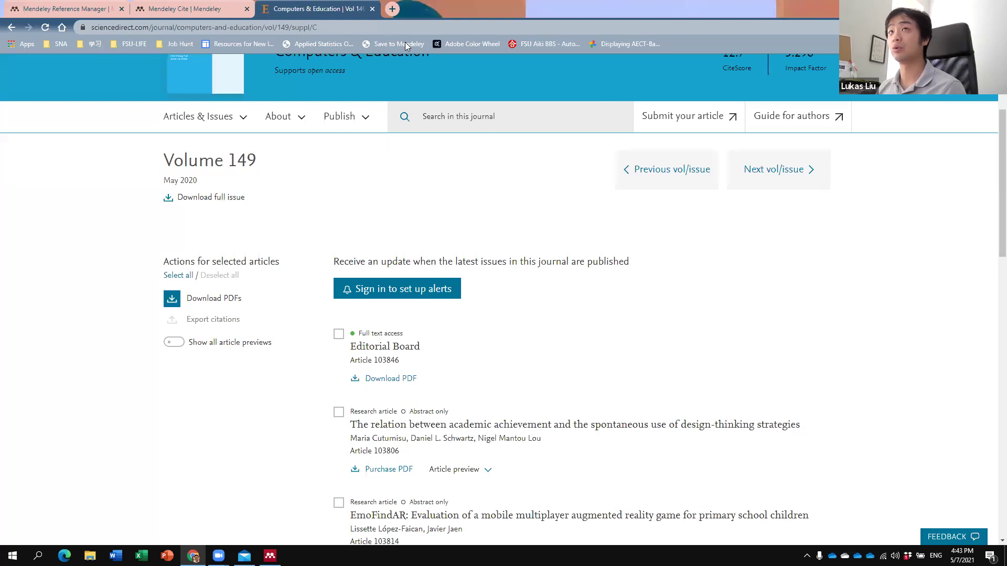
left_click(212, 4)
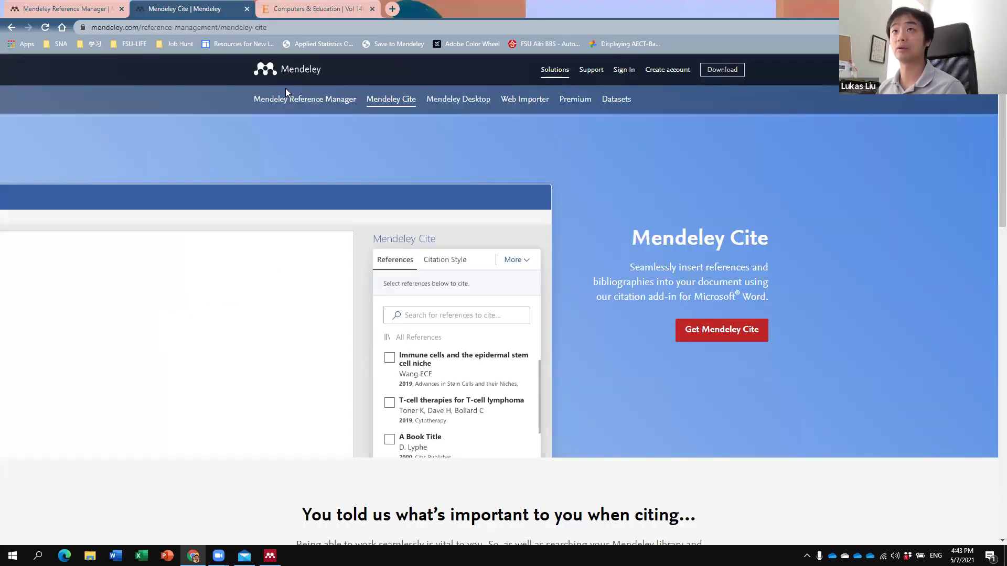
Step: Bring up the Web Importer page, and open "The relation between academic achievement and the spontaneous use of design-thinking strategies" from the Volume 149 issue
left_click(531, 106)
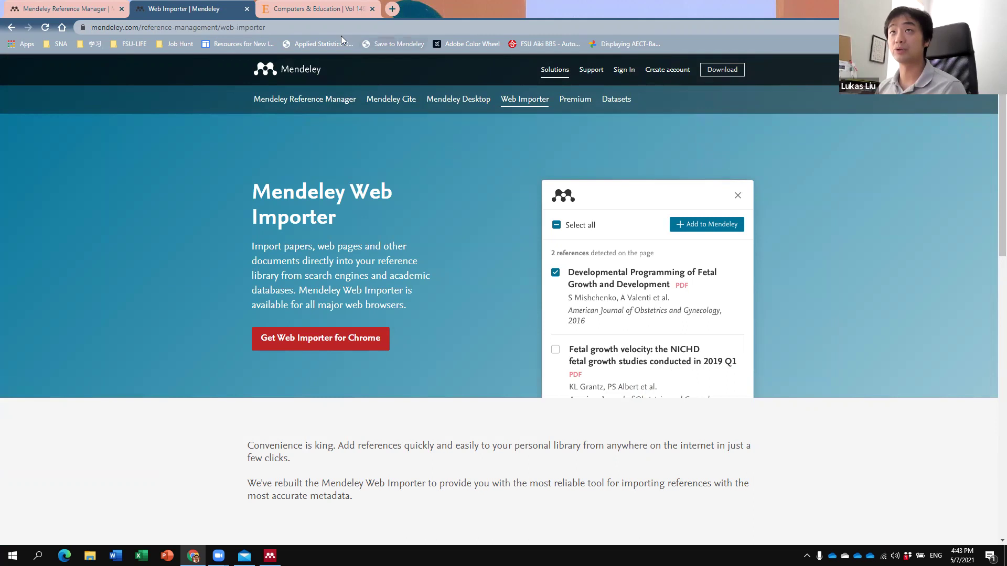
left_click(301, 4)
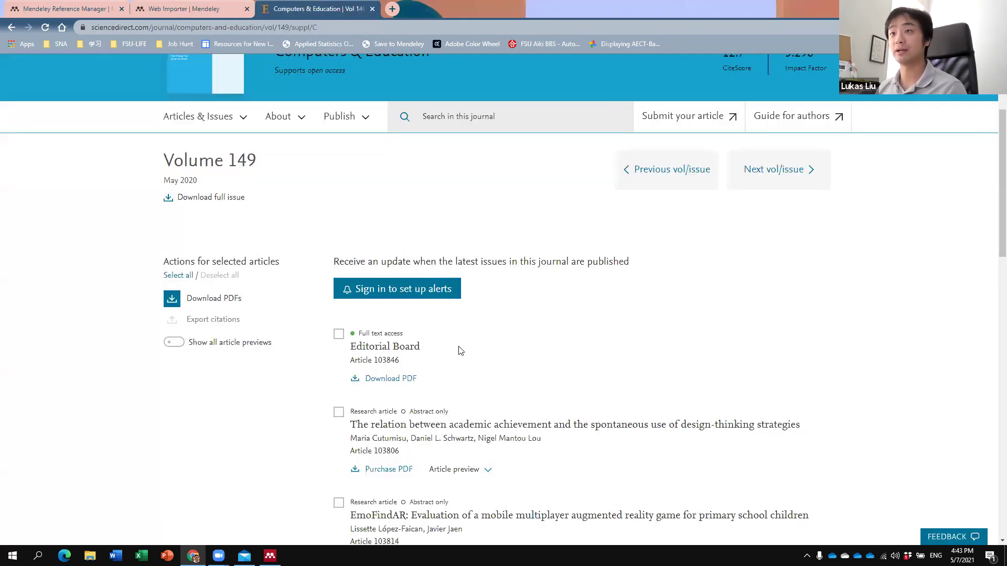
scroll(461, 351, "down", 3)
left_click(476, 275)
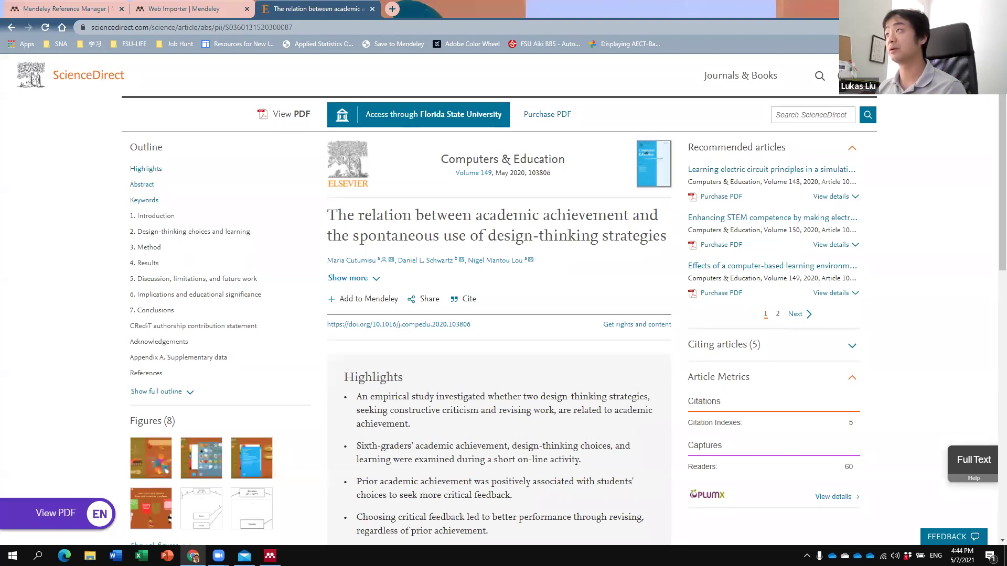
Step: Launch the Web Importer on the article, review the reference's editable publication details and abstract, and cancel the edits
left_click(924, 27)
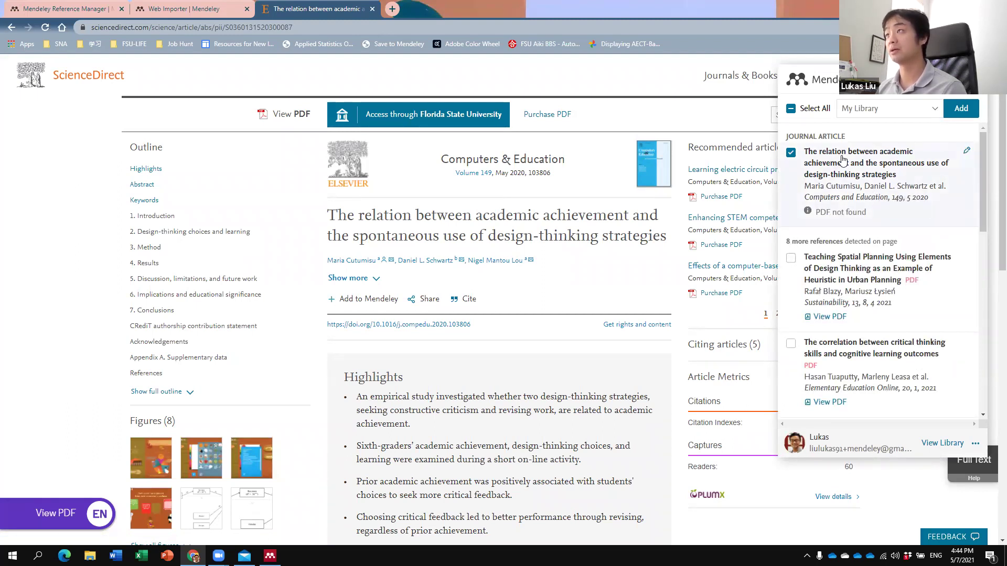
left_click(879, 169)
scroll(839, 297, "down", 5)
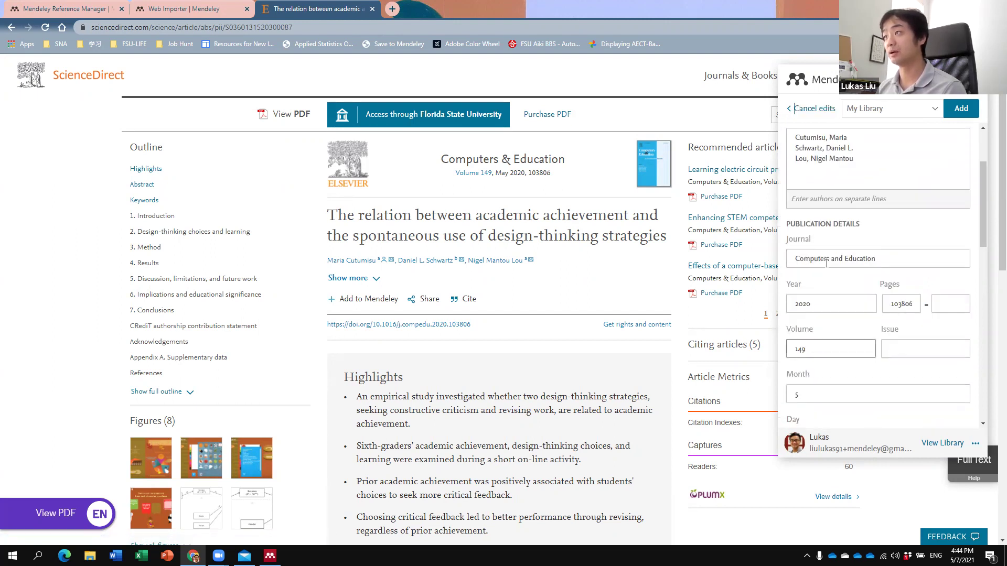
scroll(839, 297, "up", 5)
scroll(839, 298, "down", 6)
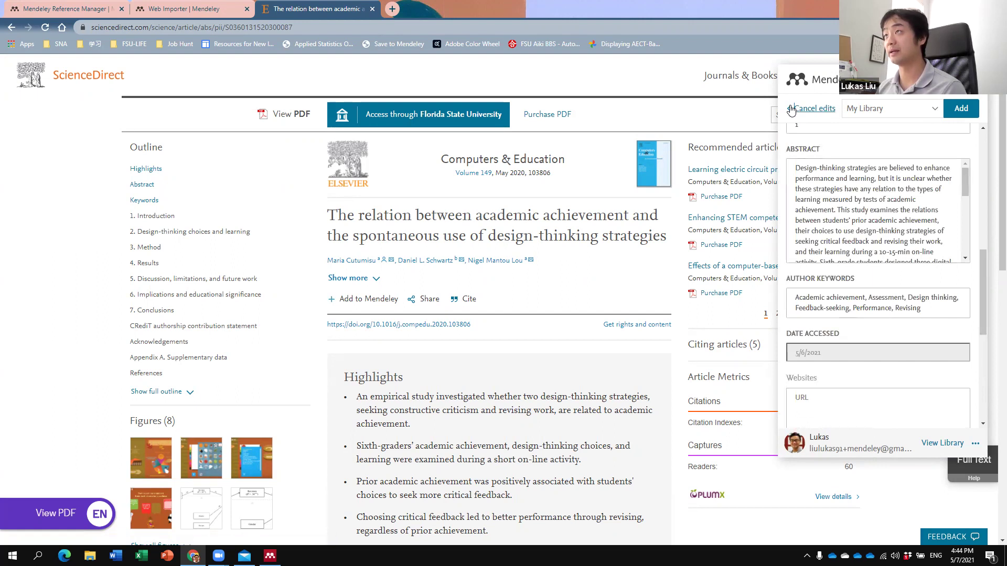
left_click(810, 108)
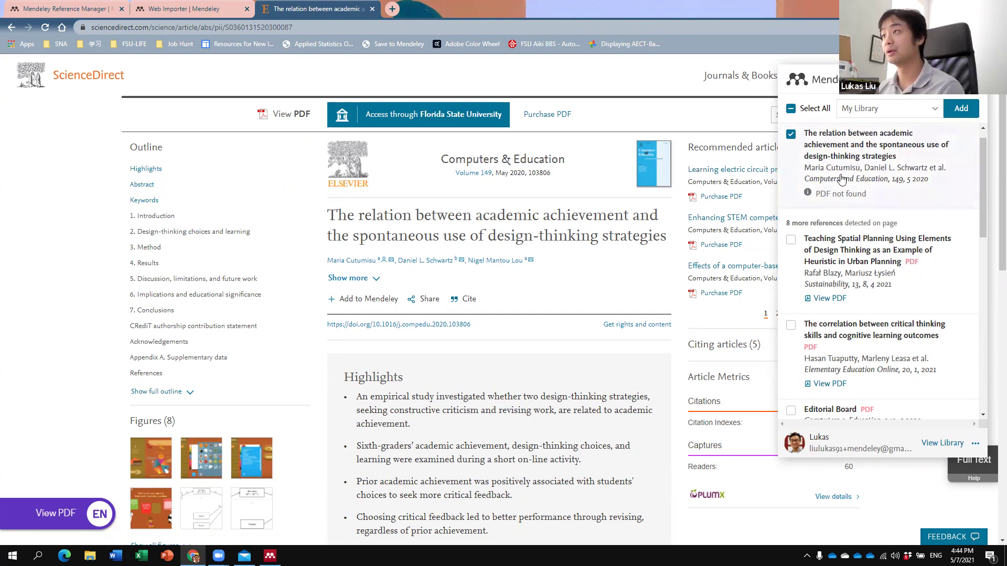
Step: Examine the references the Web Importer detects on the article page, comparing their PDF availability with the page content
scroll(852, 251, "down", 2)
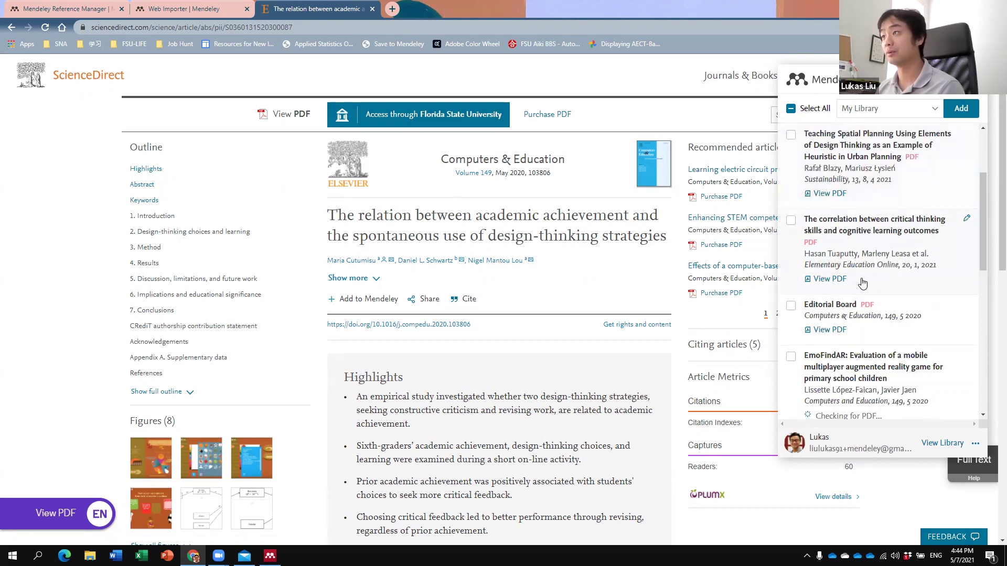
scroll(819, 263, "up", 3)
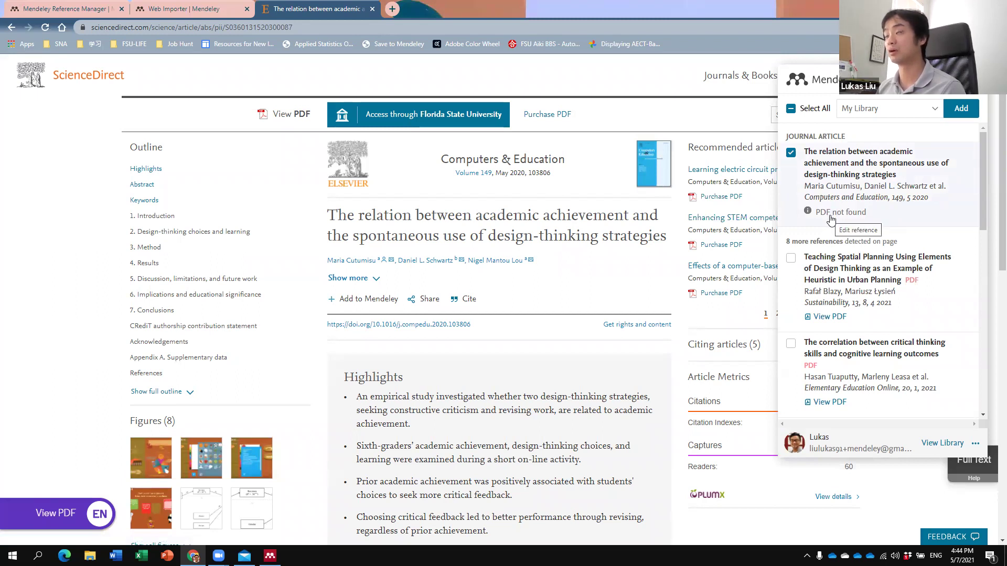
scroll(831, 219, "down", 1)
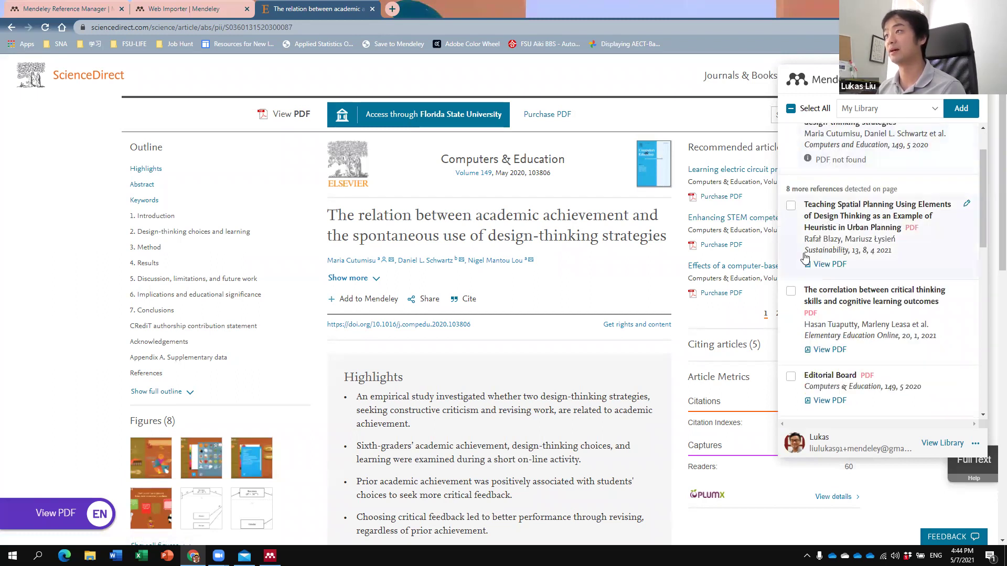
scroll(522, 291, "down", 1)
scroll(522, 291, "down", 3)
scroll(522, 292, "up", 4)
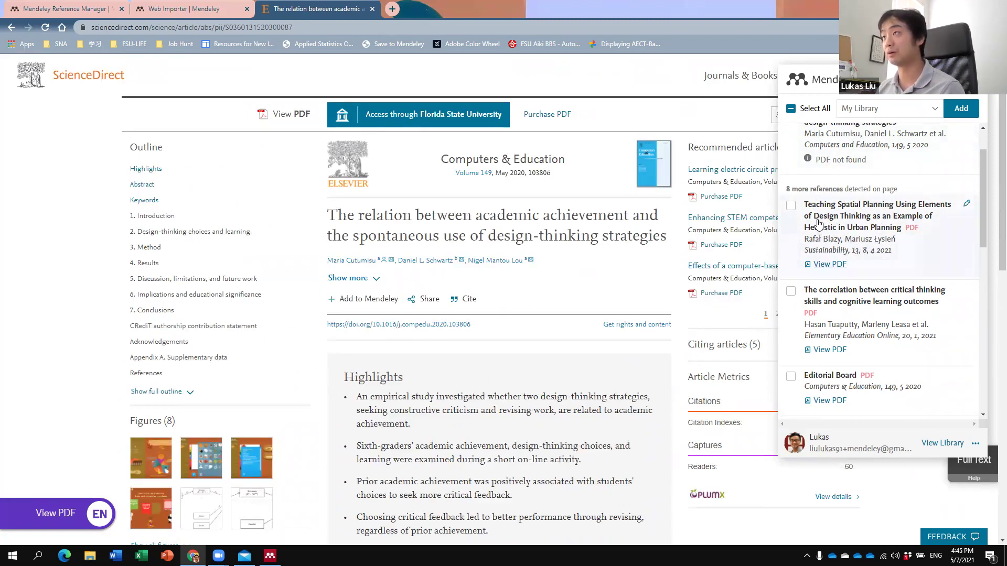
scroll(539, 357, "down", 10)
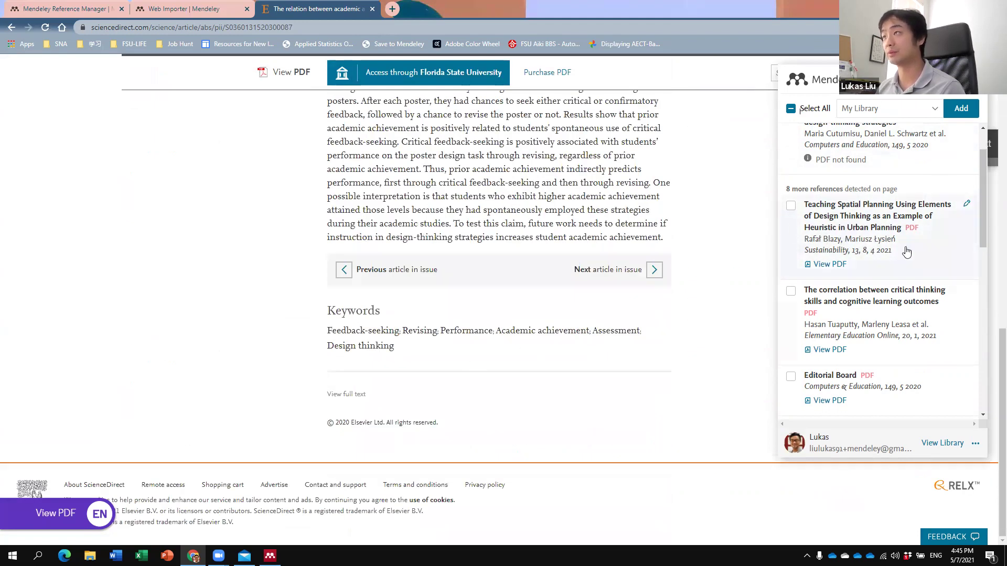
scroll(881, 274, "down", 3)
scroll(882, 273, "up", 2)
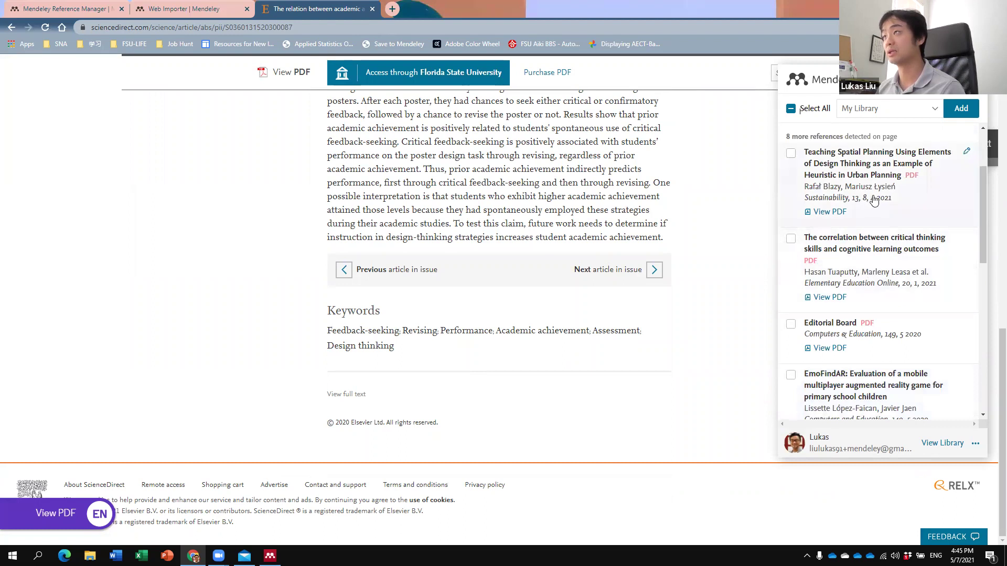
scroll(860, 202, "up", 2)
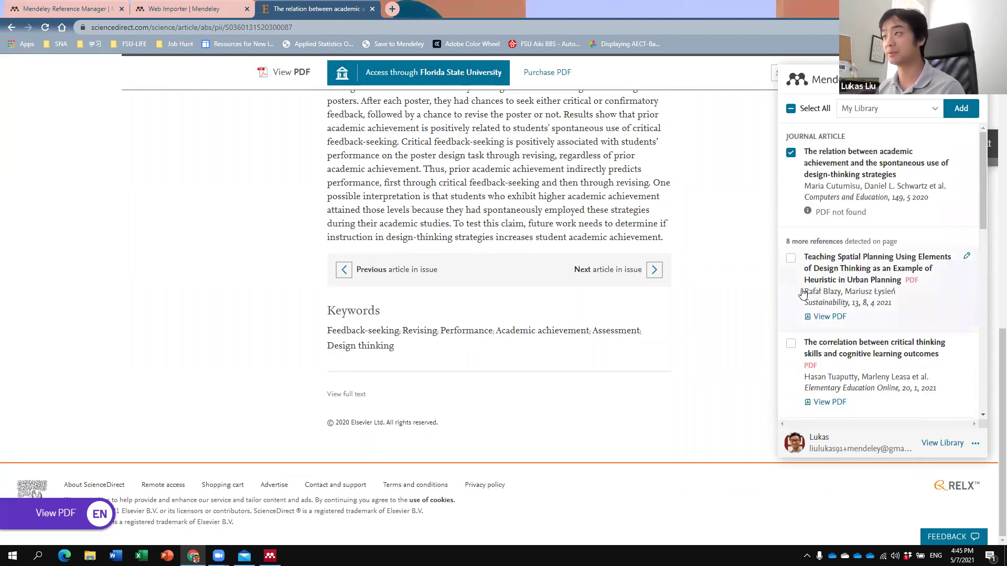
scroll(803, 293, "up", 2)
key("alt+Tab")
key("alt+Tab")
scroll(735, 163, "up", 10)
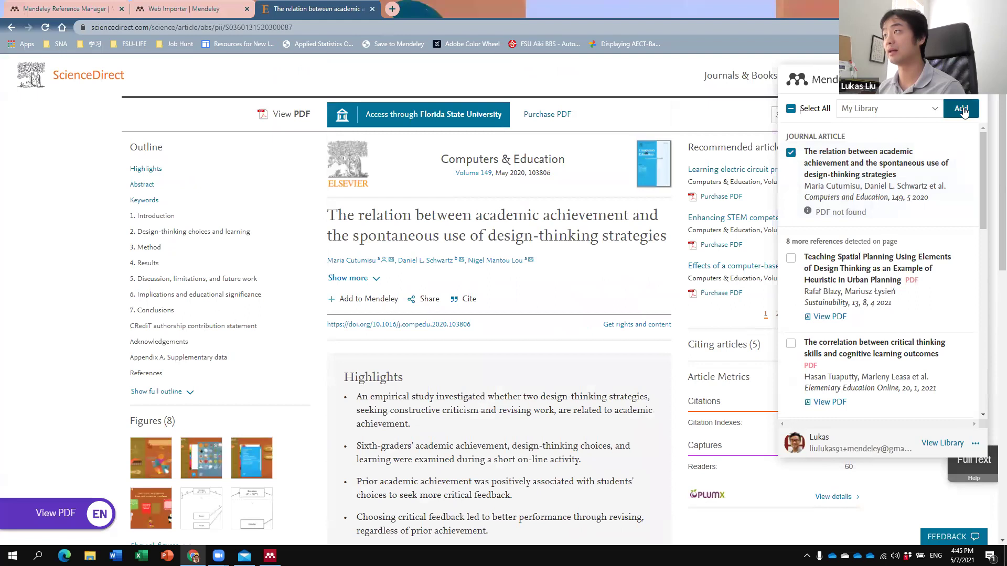
Step: Browse the collections and groups offered as the destination for the imported reference
left_click(933, 109)
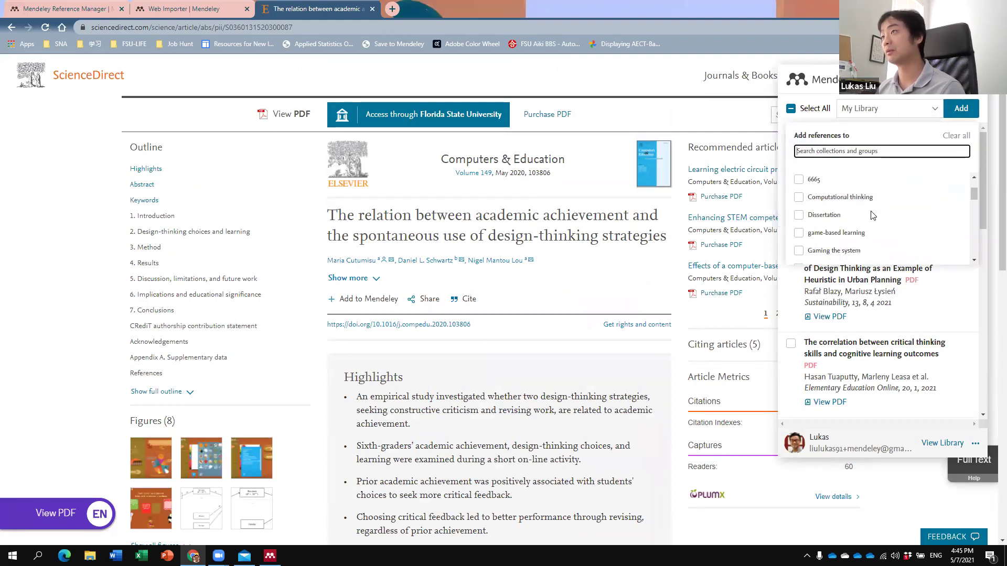
scroll(839, 218, "down", 3)
scroll(835, 219, "up", 4)
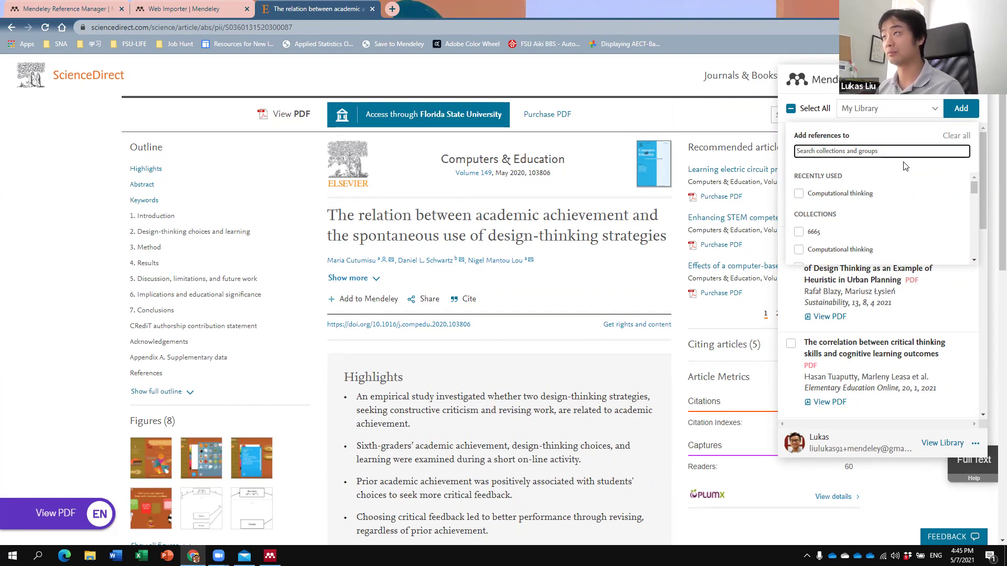
scroll(899, 211, "down", 1)
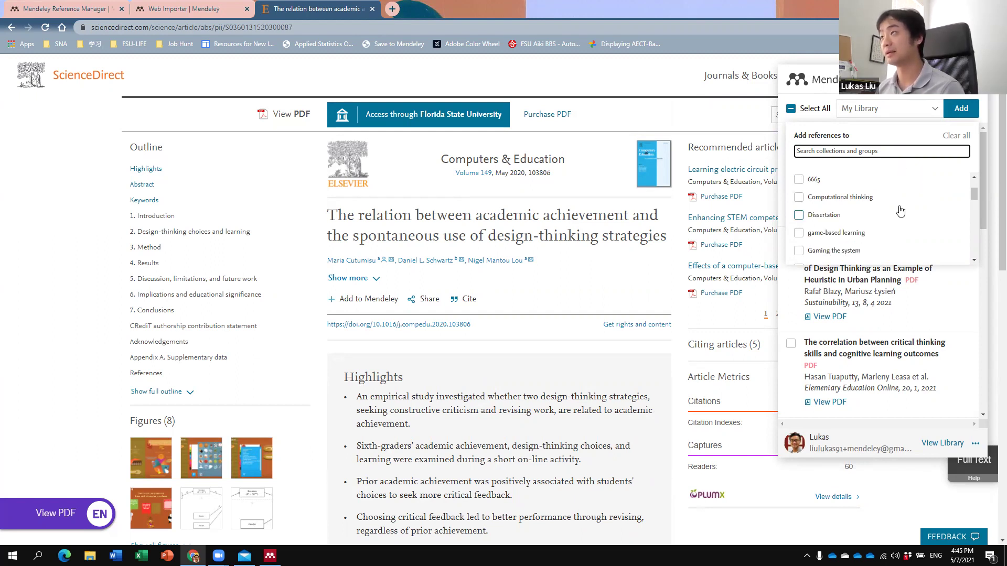
Step: Switch to Mendeley Desktop and show the documents in the "Meta Cognitive Support in GBL" folder
left_click(270, 556)
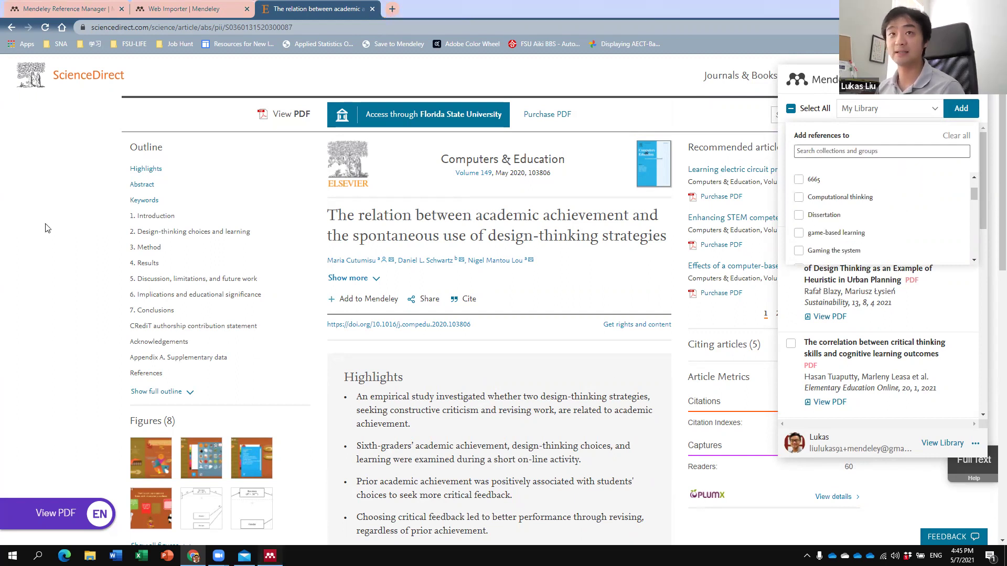
scroll(76, 189, "down", 2)
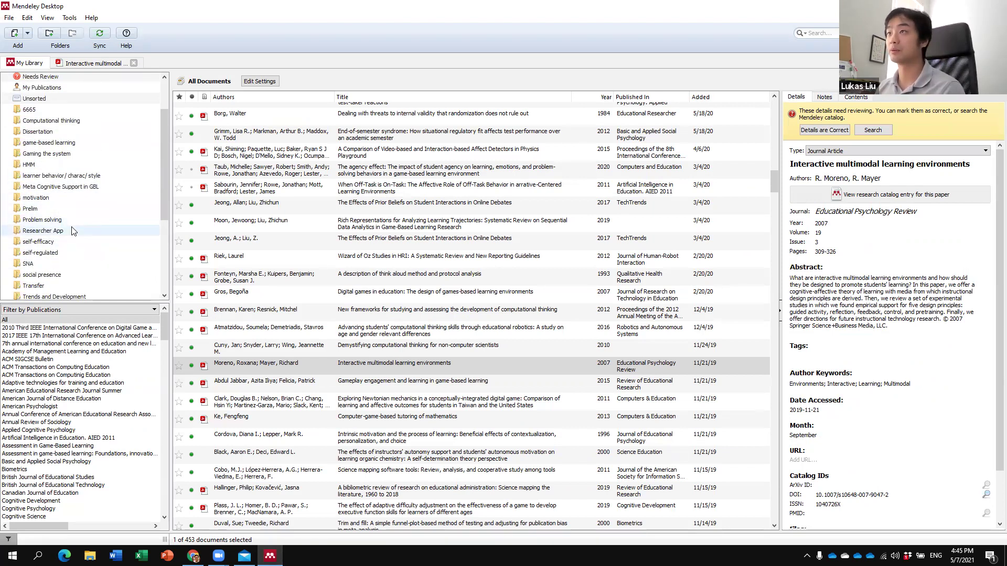
left_click(82, 190)
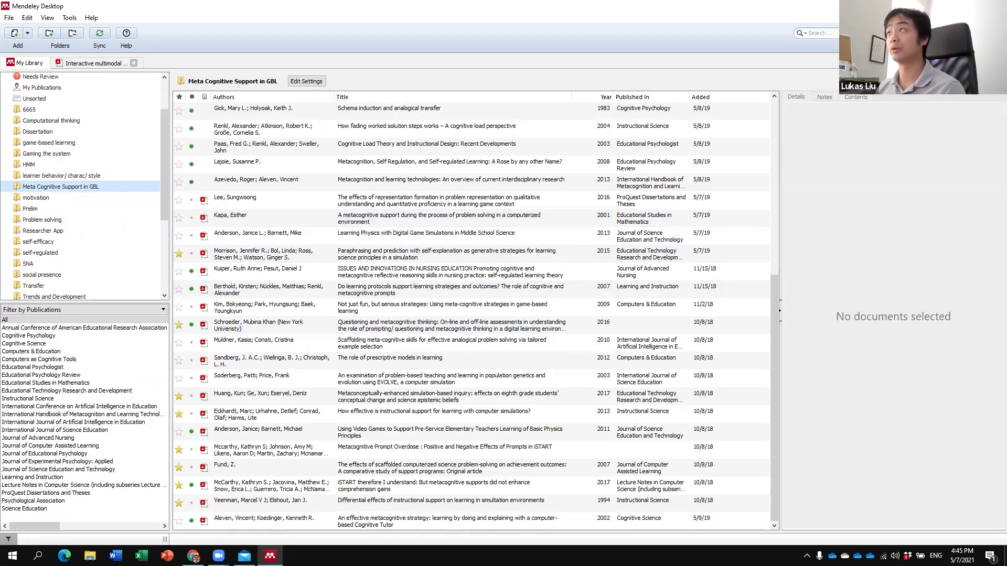
Step: Return to Chrome, set the import destinations to "Gaming the system", "HMM" and "learner behavior/ charac/ style", and close the Web Importer
left_click(943, 6)
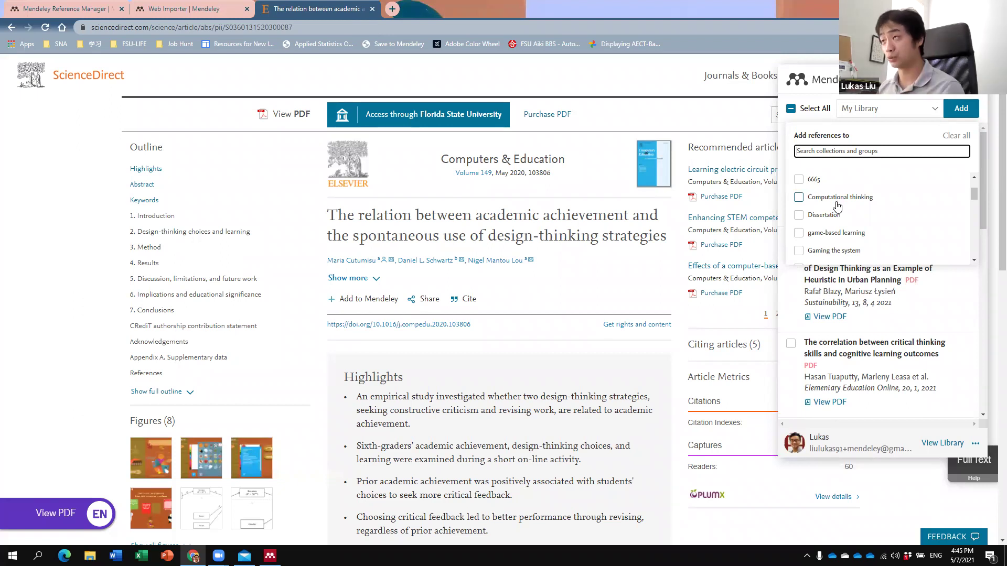
scroll(837, 206, "down", 1)
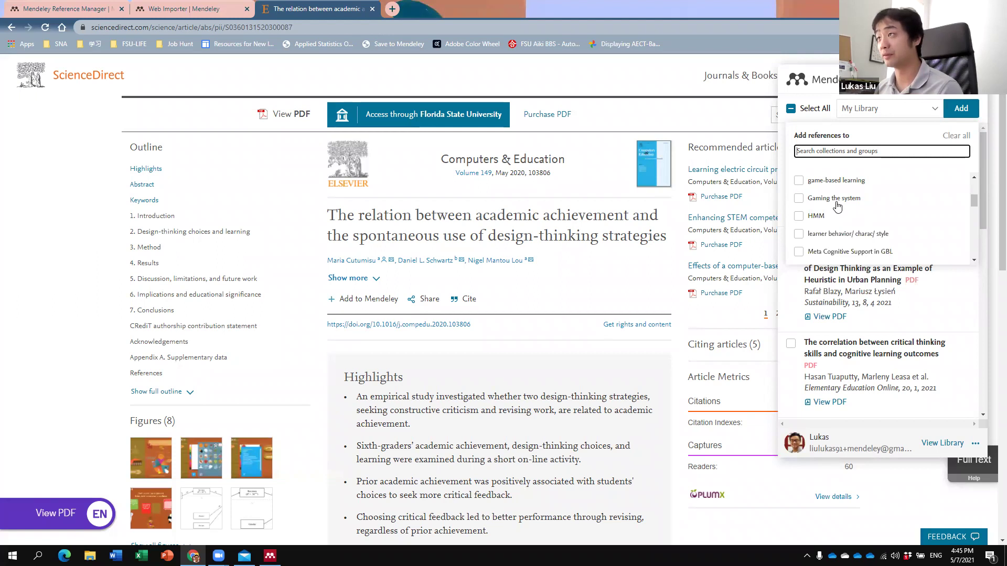
left_click(839, 199)
left_click(818, 216)
left_click(829, 234)
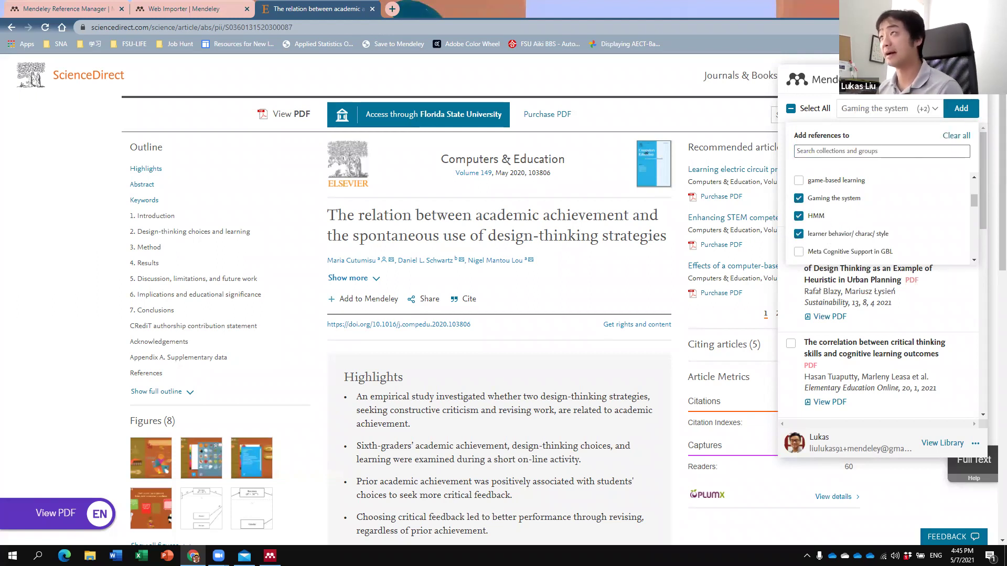
left_click(612, 337)
Step: Switch to Mendeley Desktop, view the Add Files dialog without adding anything, and look over the folder's document list
left_click(270, 555)
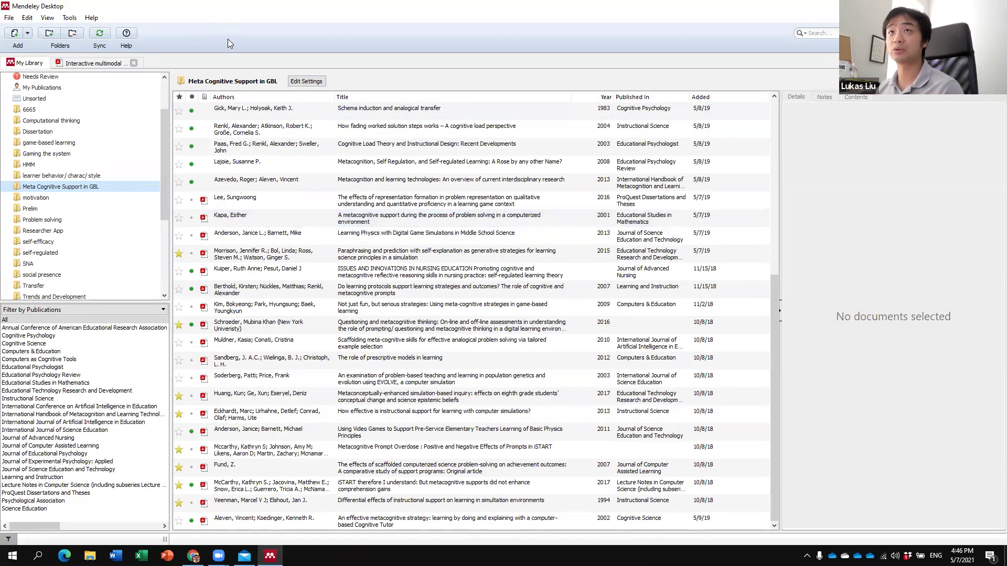
left_click(14, 34)
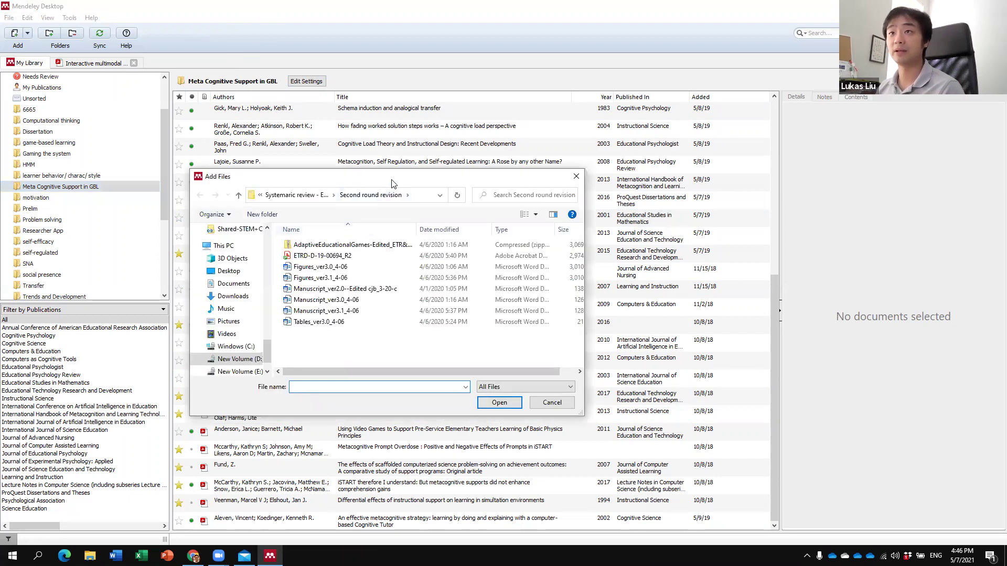
left_click_drag(392, 183, 441, 153)
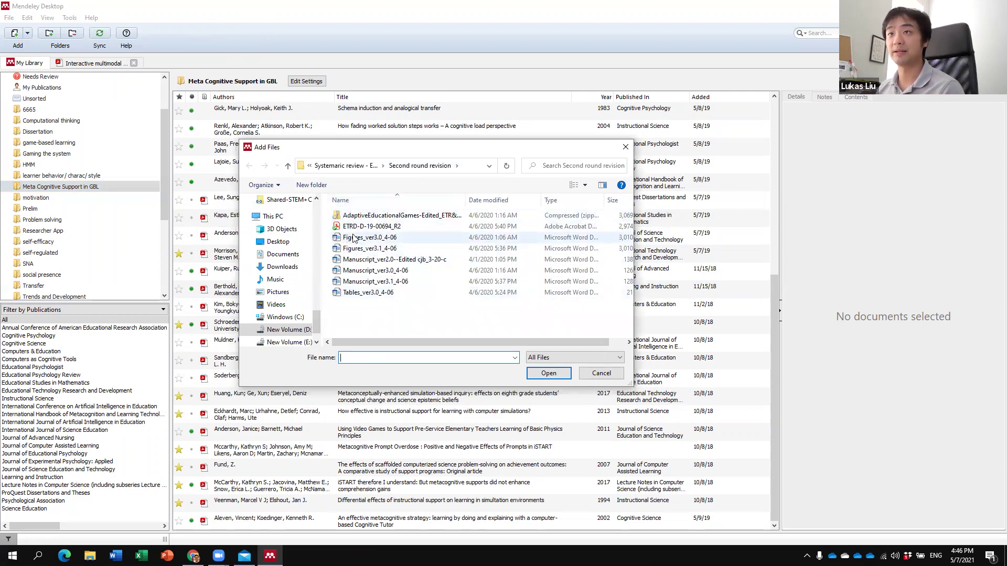
left_click(625, 147)
scroll(380, 459, "up", 2)
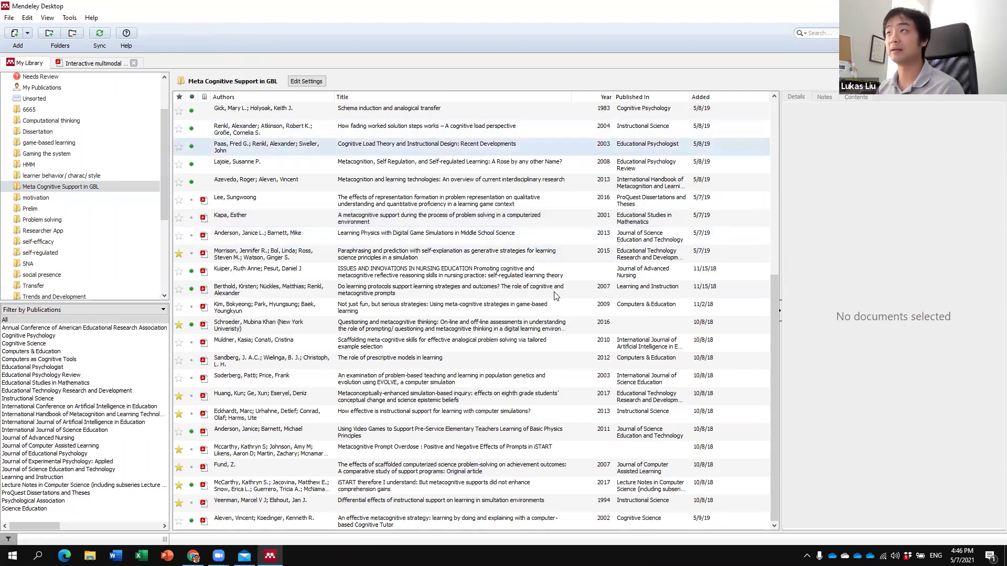
scroll(379, 459, "up", 5)
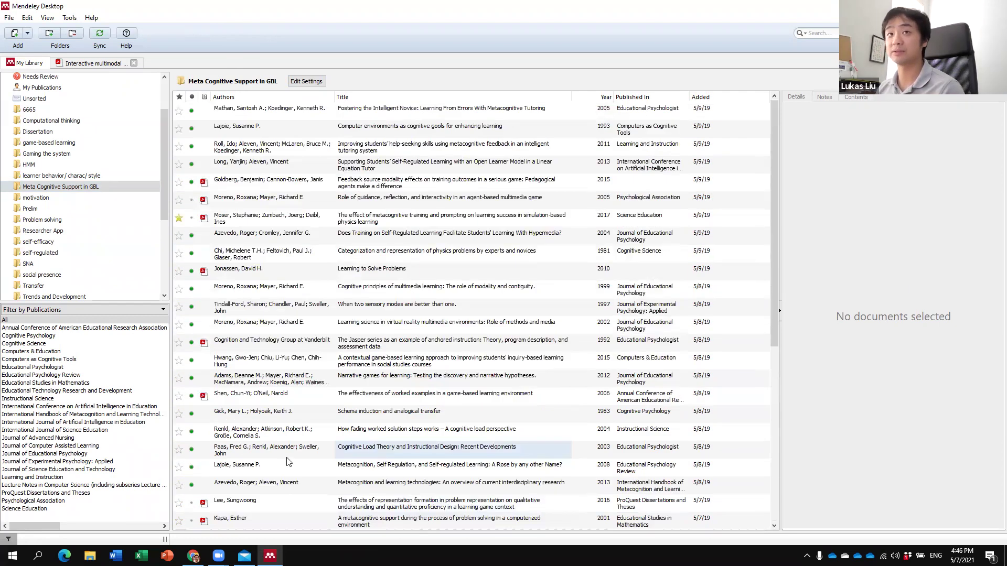
scroll(94, 222, "up", 2)
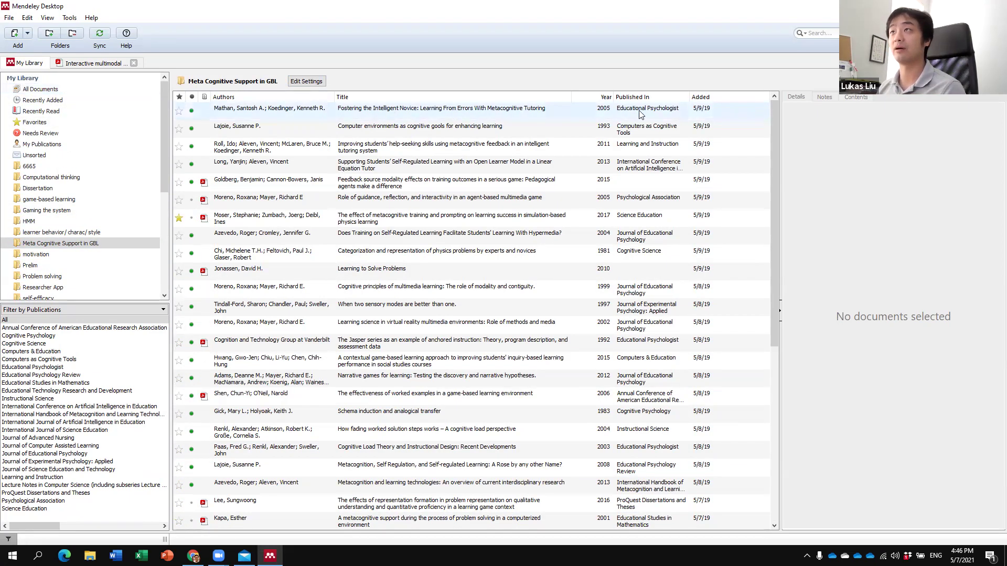
Step: Open the manual entry form for a new document, enlarge it, view its fields and document types, and close it without saving
left_click(26, 33)
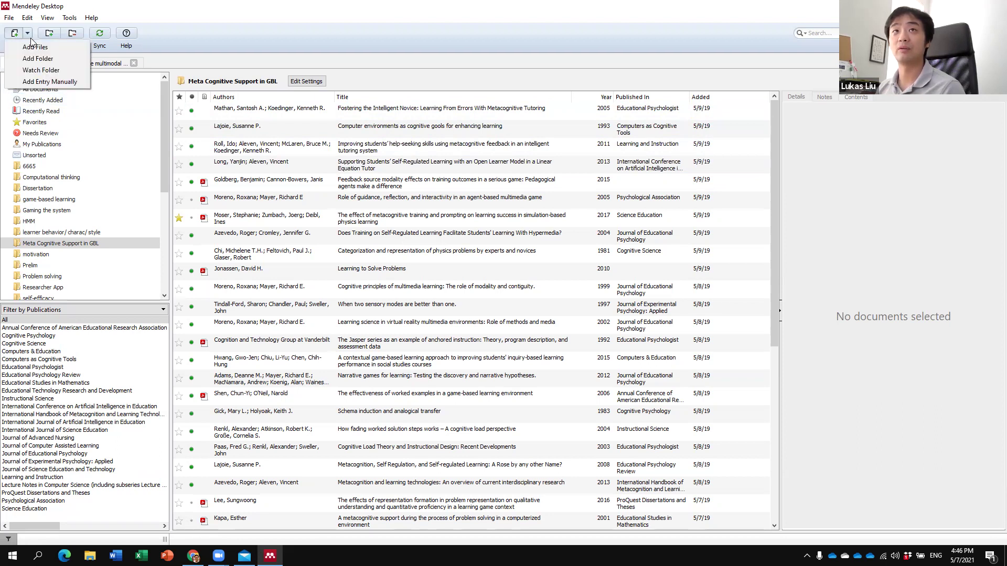
left_click(62, 85)
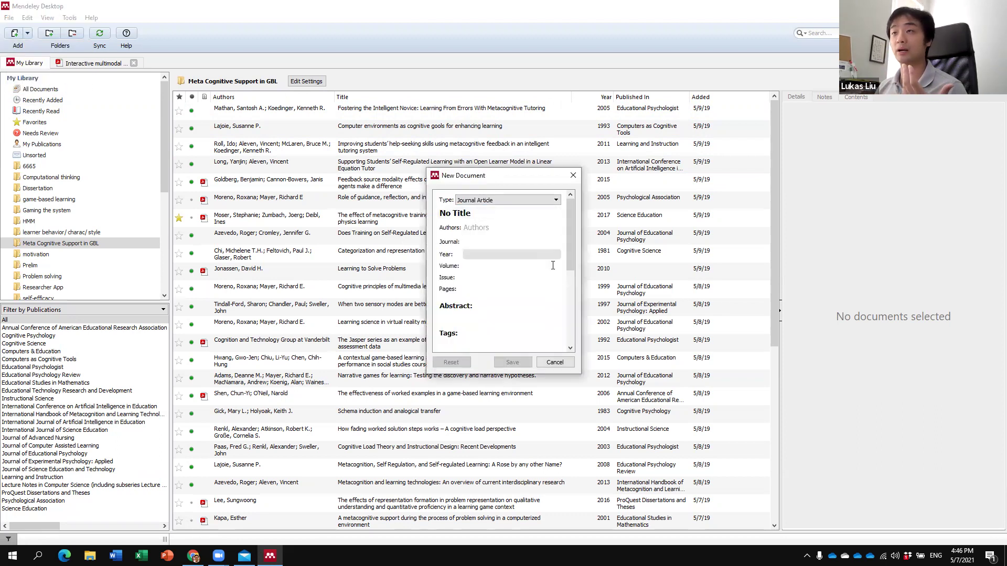
left_click_drag(580, 375, 682, 410)
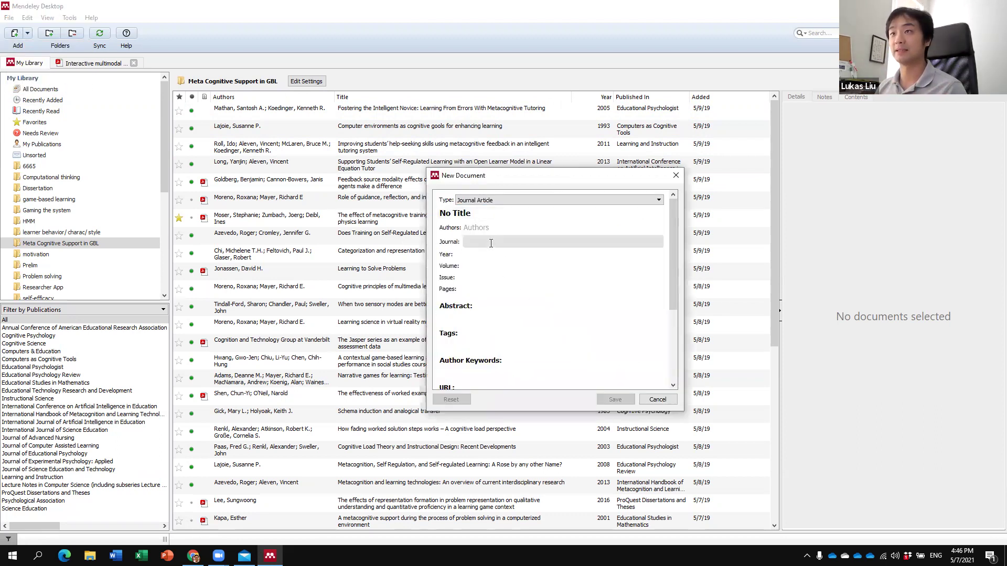
scroll(479, 248, "down", 3)
scroll(478, 247, "up", 3)
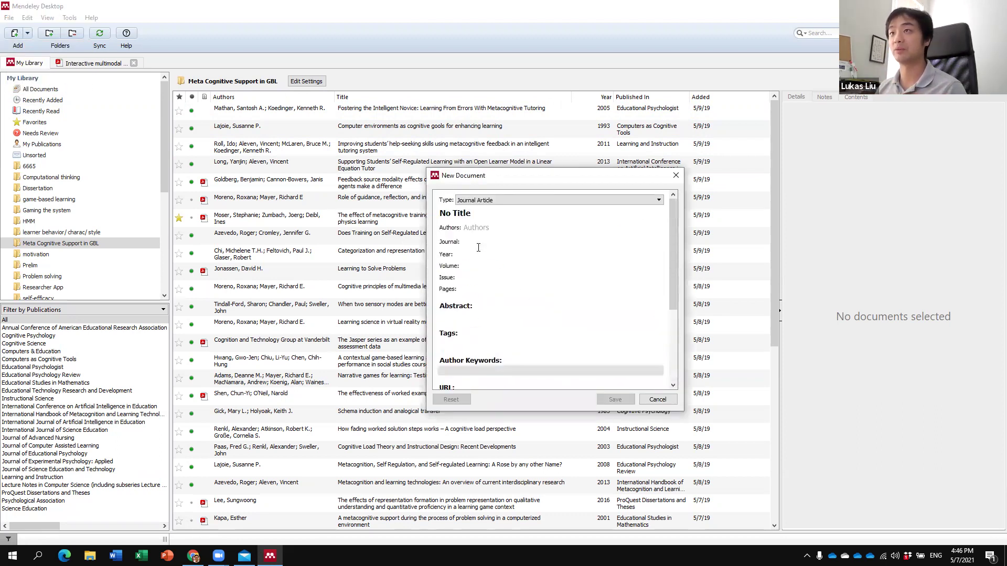
left_click(482, 200)
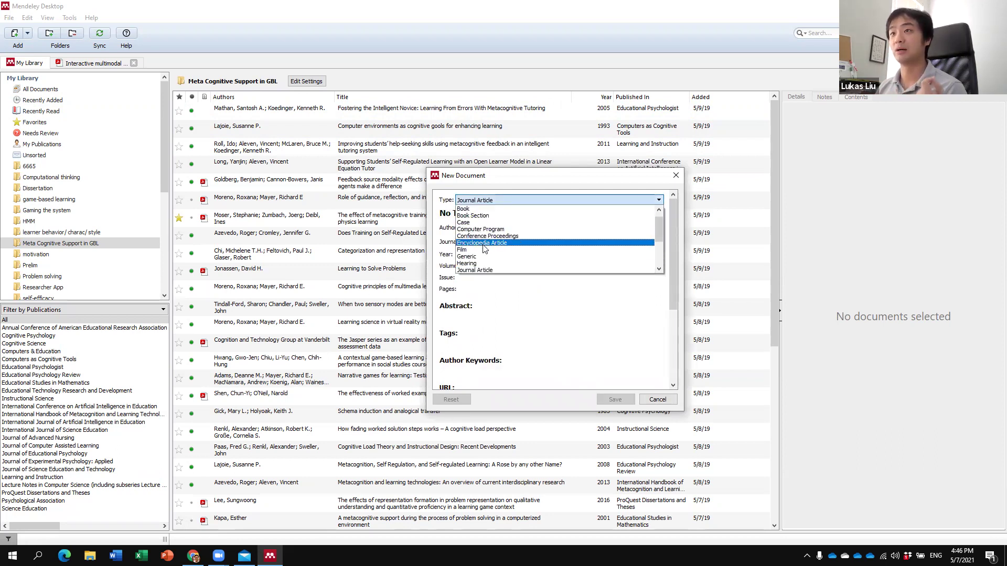
scroll(483, 246, "down", 3)
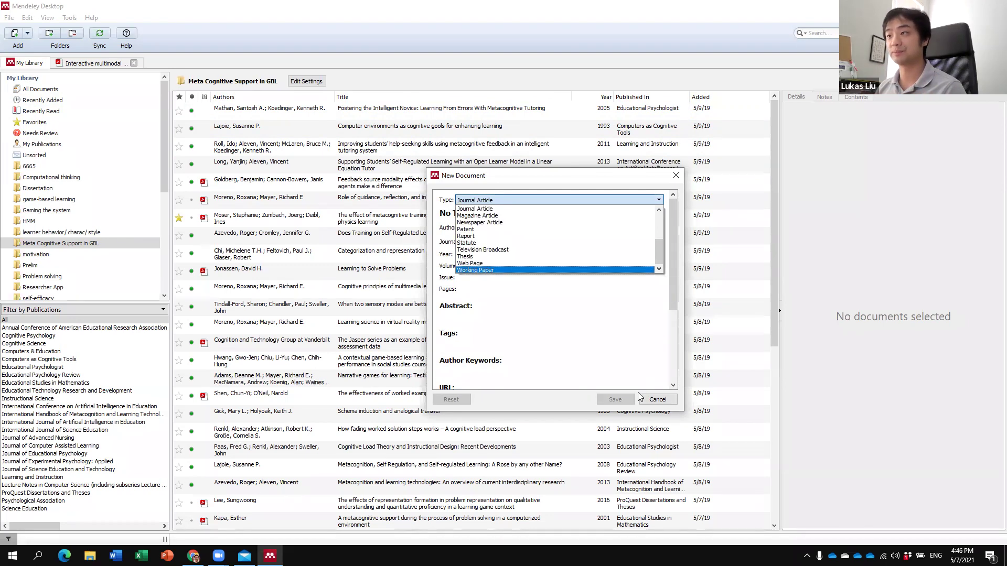
left_click(658, 399)
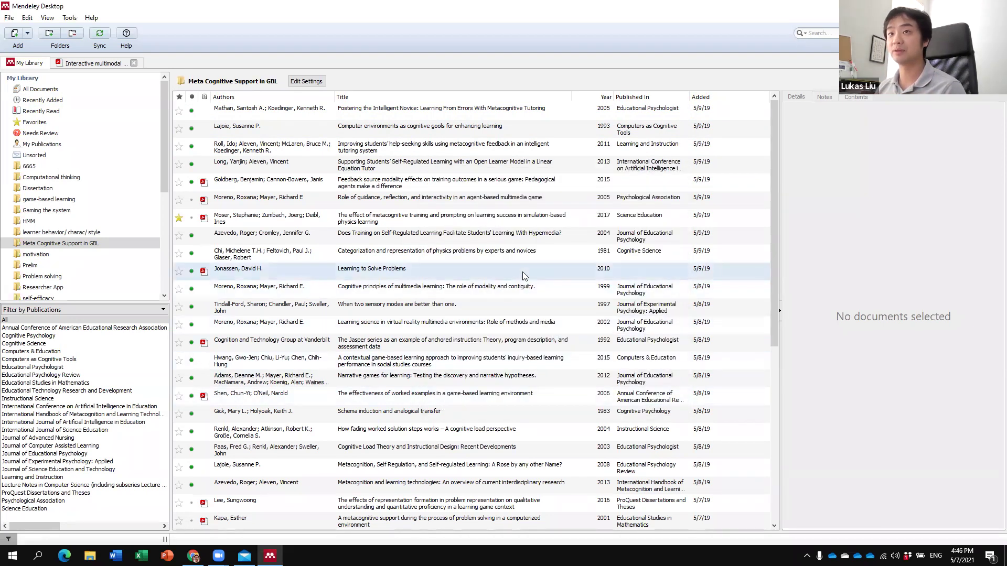
Step: In All Documents, select "Factors Contributing to Teacher Burnout During COVID-19" and fill in its missing details with a DOI lookup
left_click(40, 89)
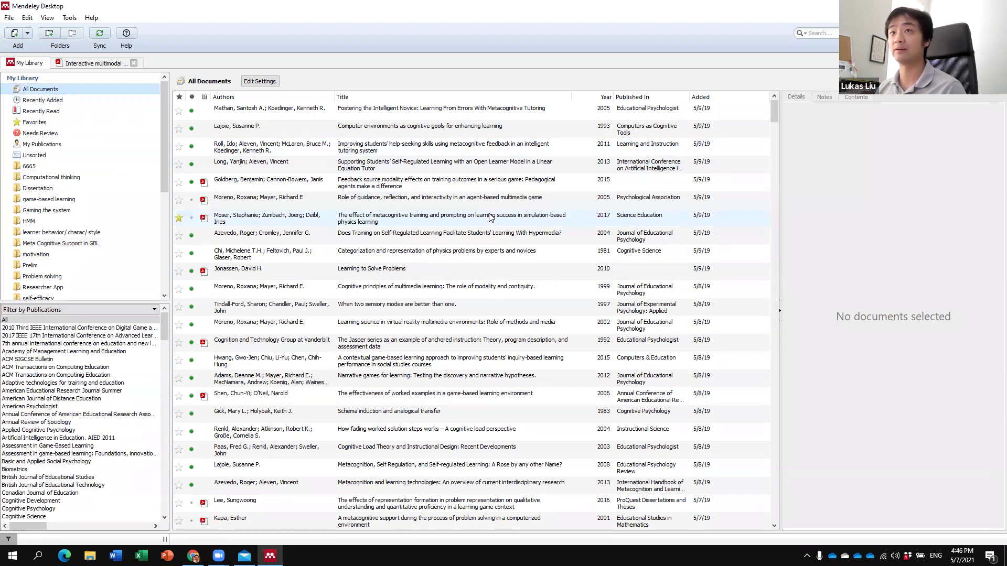
scroll(338, 171, "down", 10)
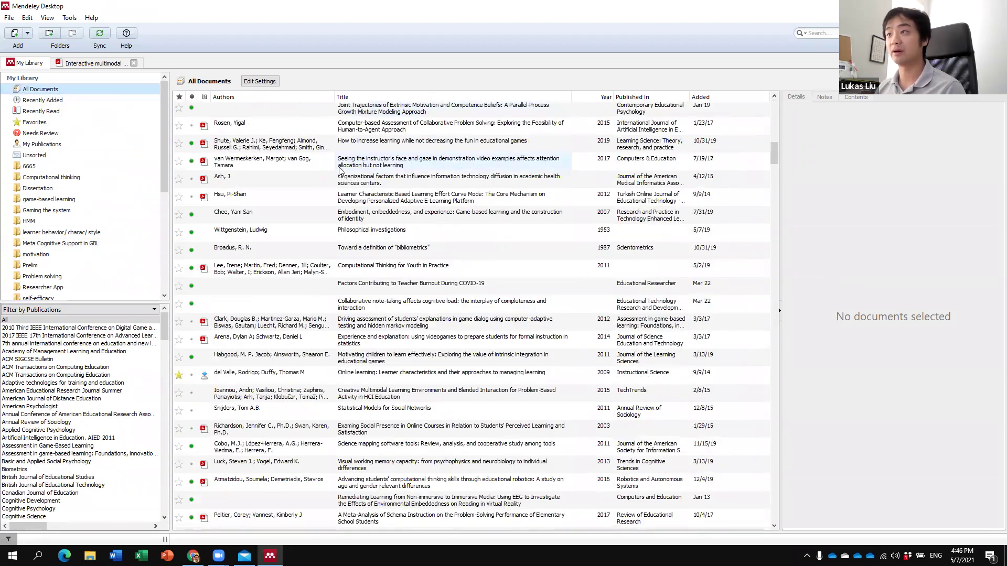
left_click(454, 288)
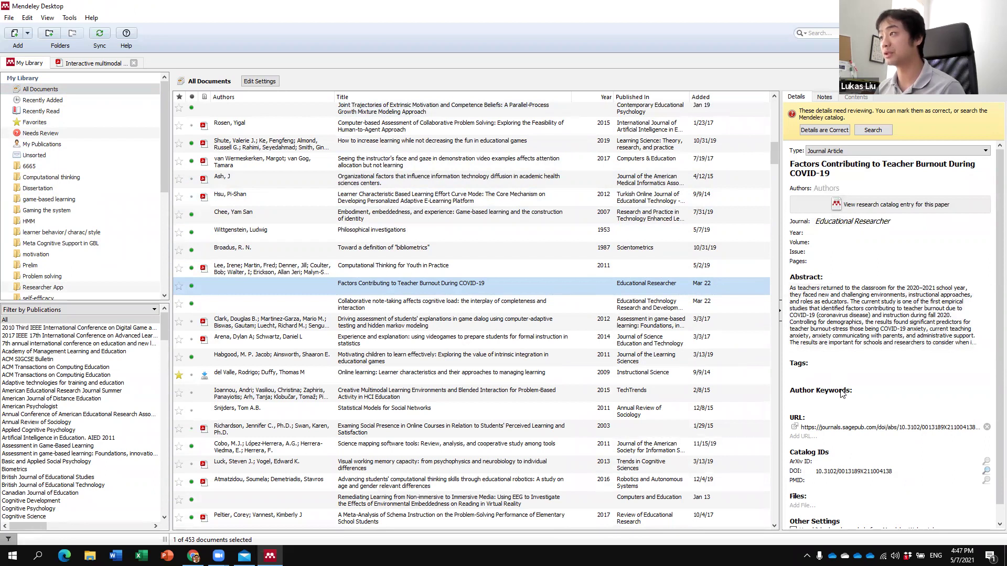
scroll(839, 399, "down", 1)
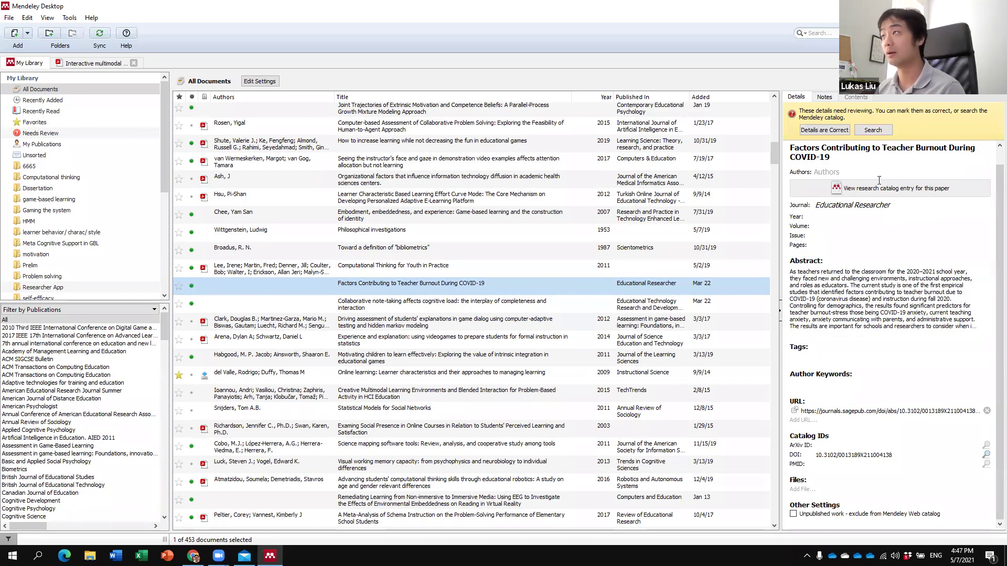
left_click(987, 455)
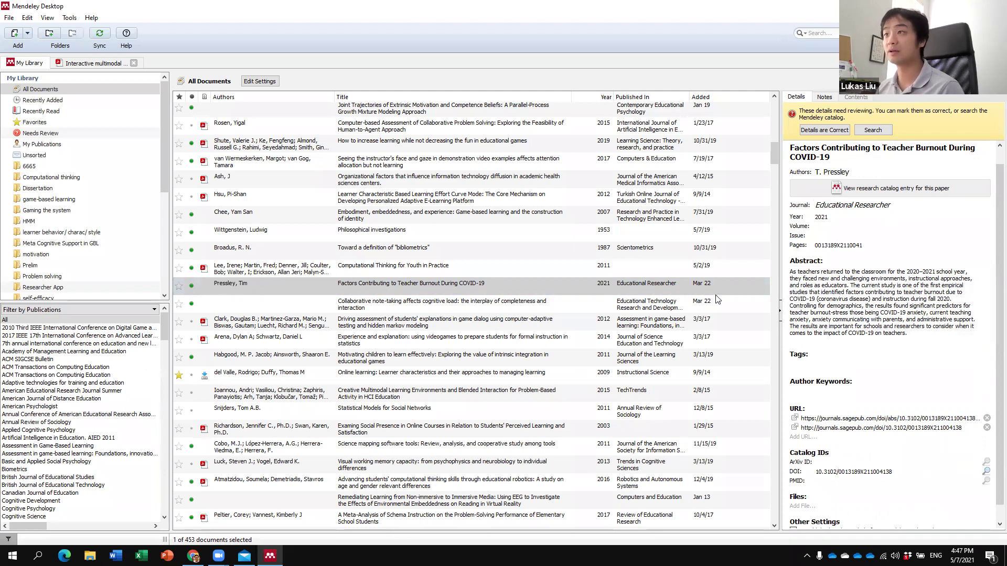
Step: Complete the details of "Collaborative note-taking affects cognitive load" with a DOI lookup, and select the "Driving assessment of students' explanations" entry below it
left_click(682, 304)
left_click(986, 500)
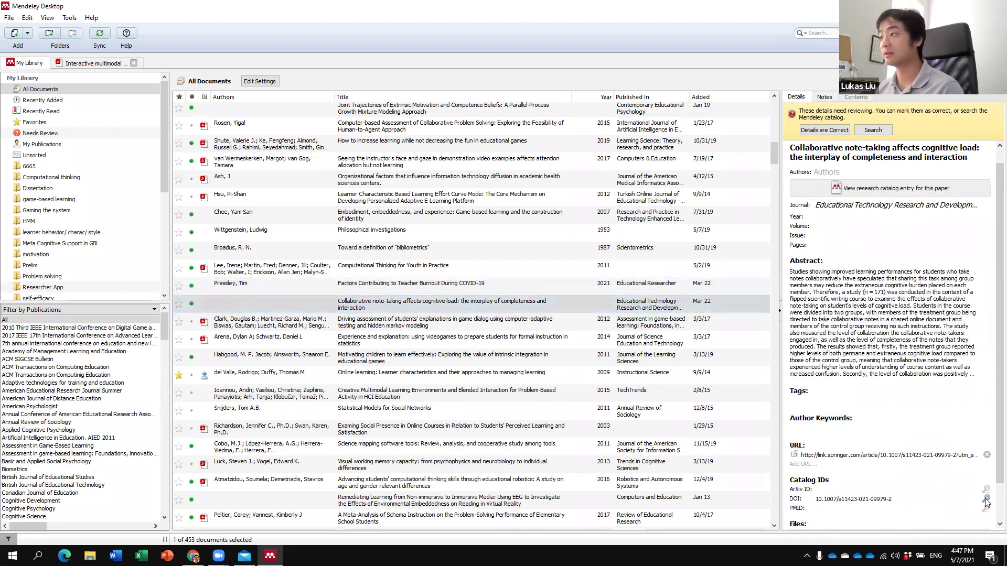
scroll(898, 419, "up", 1)
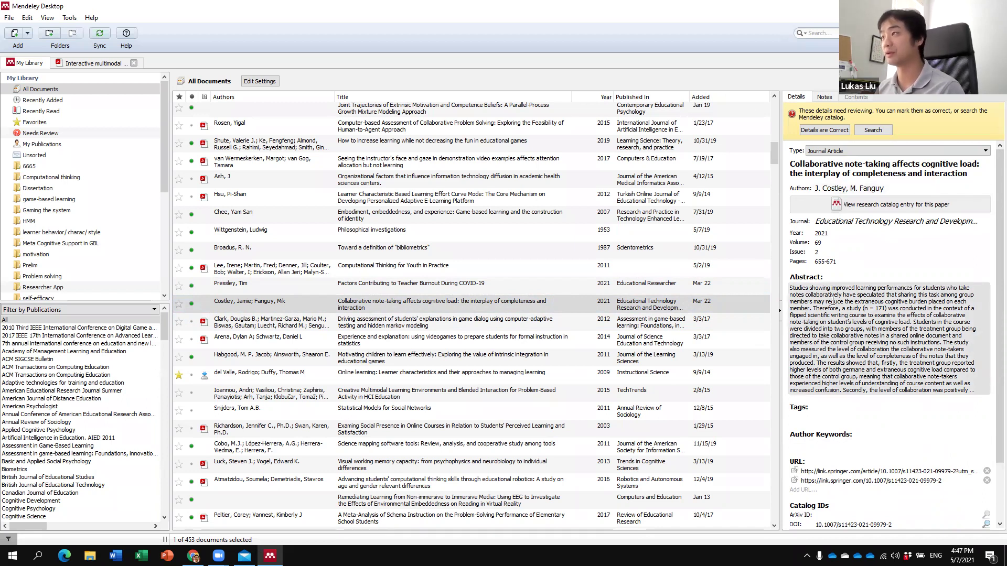
left_click(448, 324)
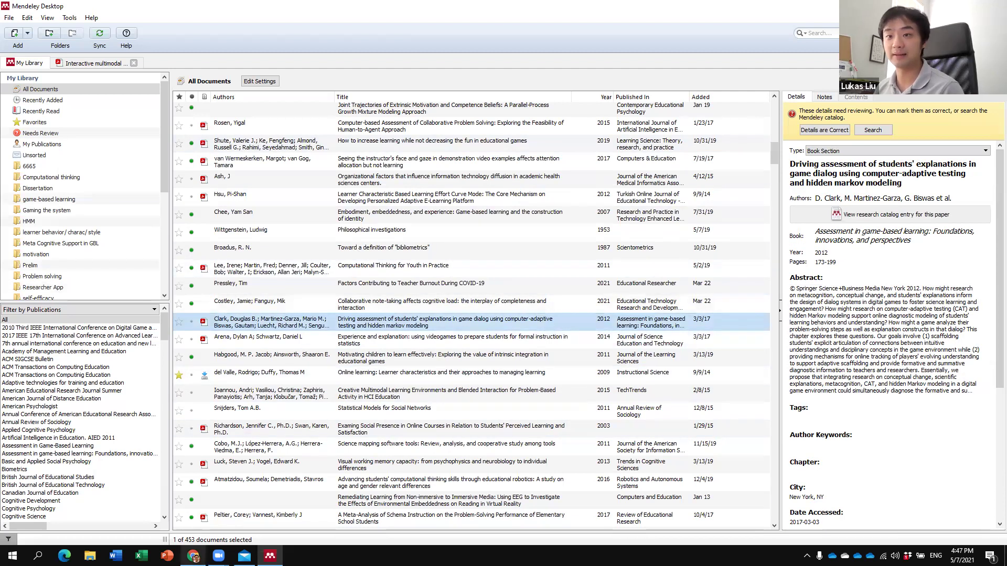
Step: Switch to Chrome and open the Mendeley Cite page from the Web Importer page on the Mendeley website
mouse_move(193, 557)
left_click(193, 511)
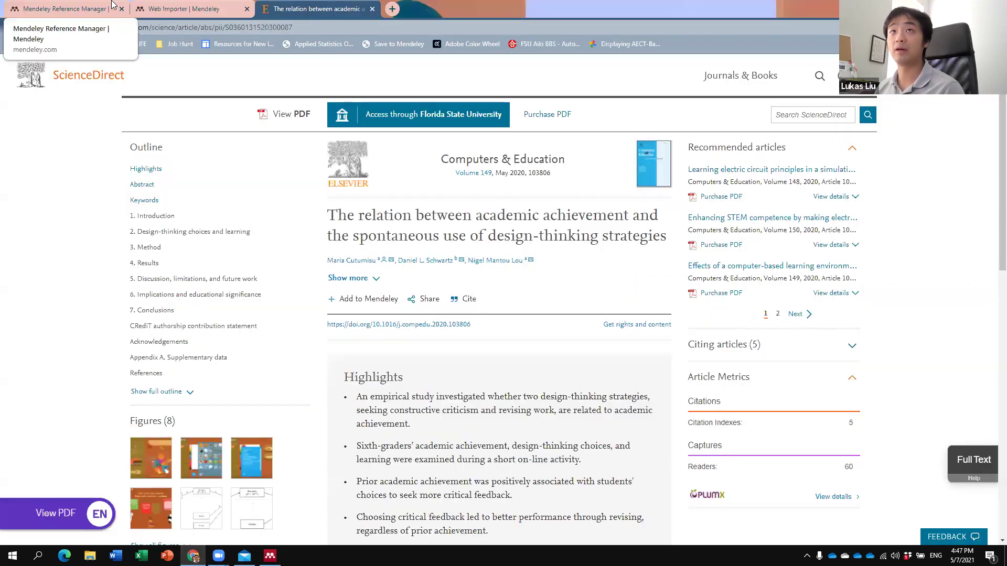
left_click(183, 9)
left_click(388, 105)
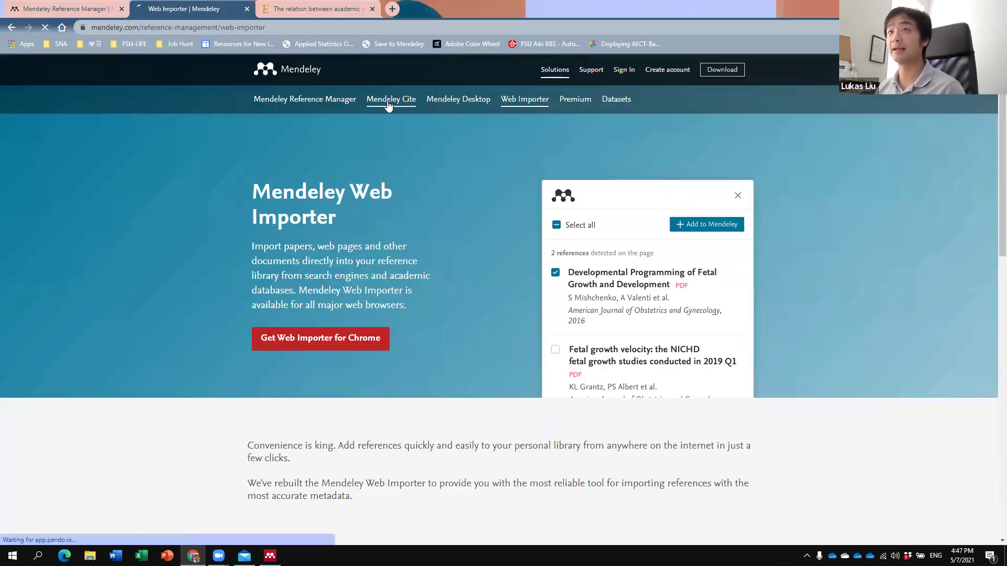